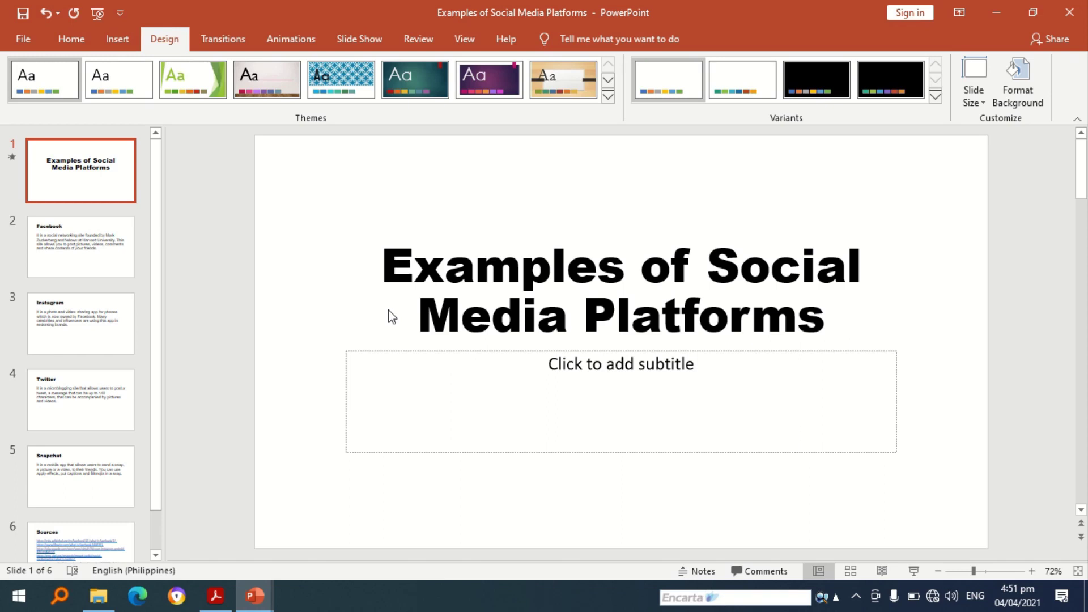
Browse themes without applying one, then give the 'Examples of Social Media Platforms' title a Float In entrance
left_click(607, 97)
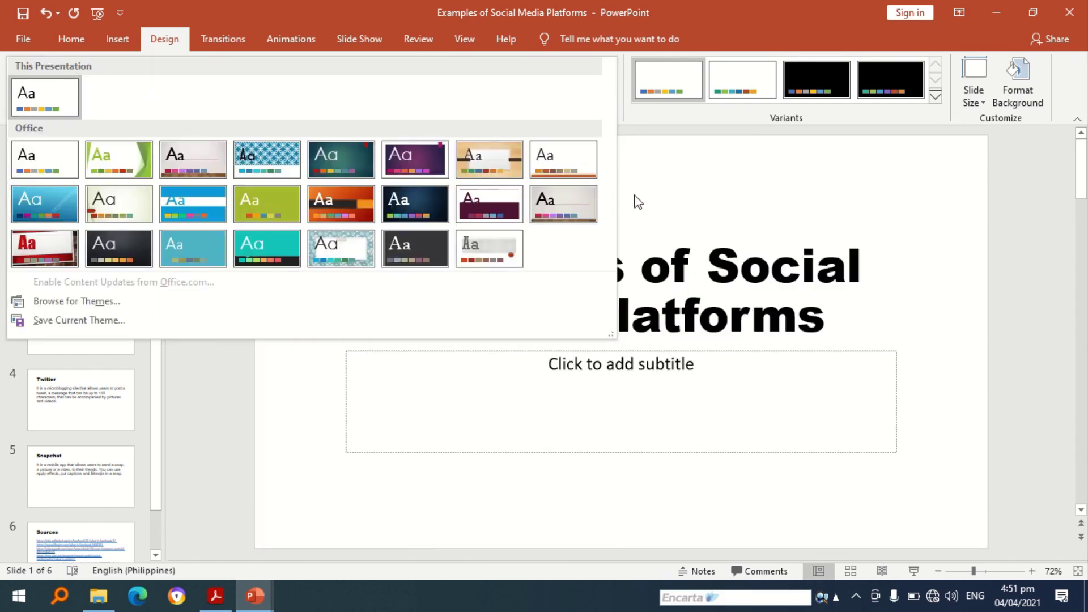
left_click(741, 311)
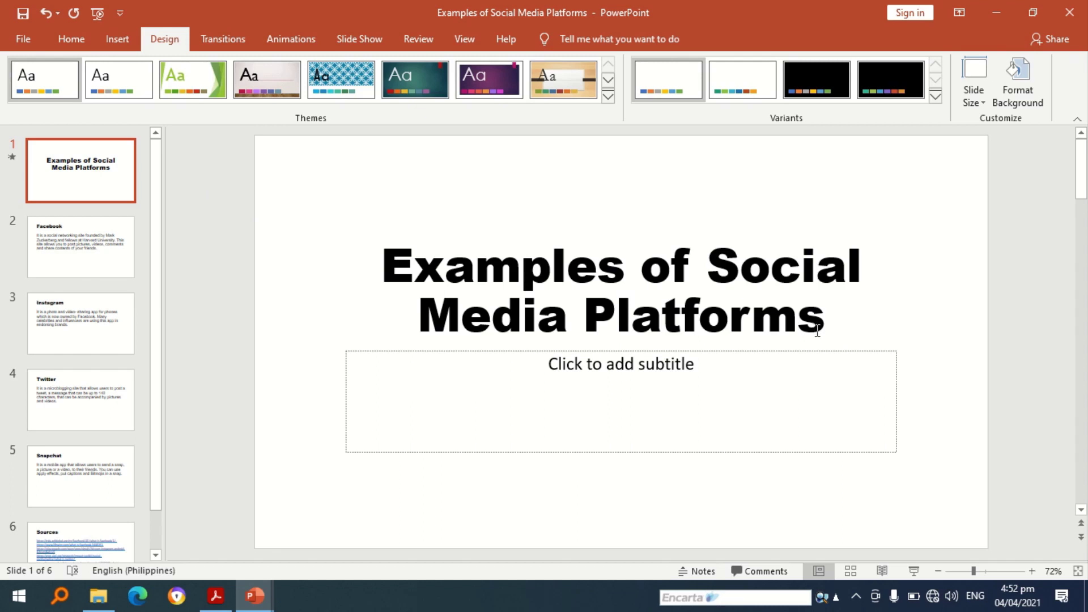
mouse_move(822, 331)
left_mouse_down()
mouse_move(826, 321)
mouse_move(642, 282)
mouse_move(485, 267)
left_mouse_up()
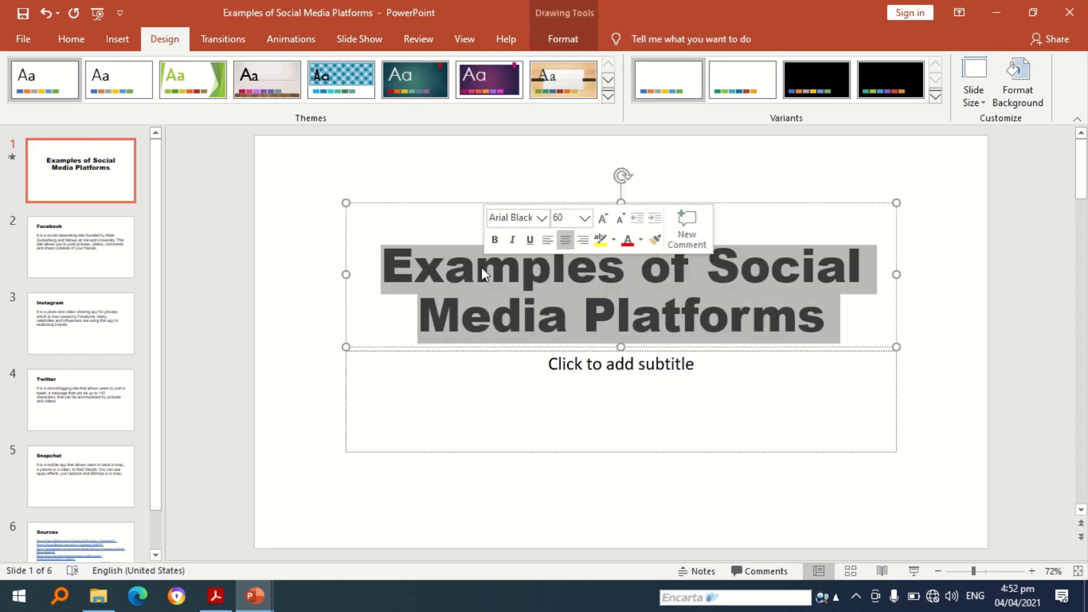
left_click(294, 41)
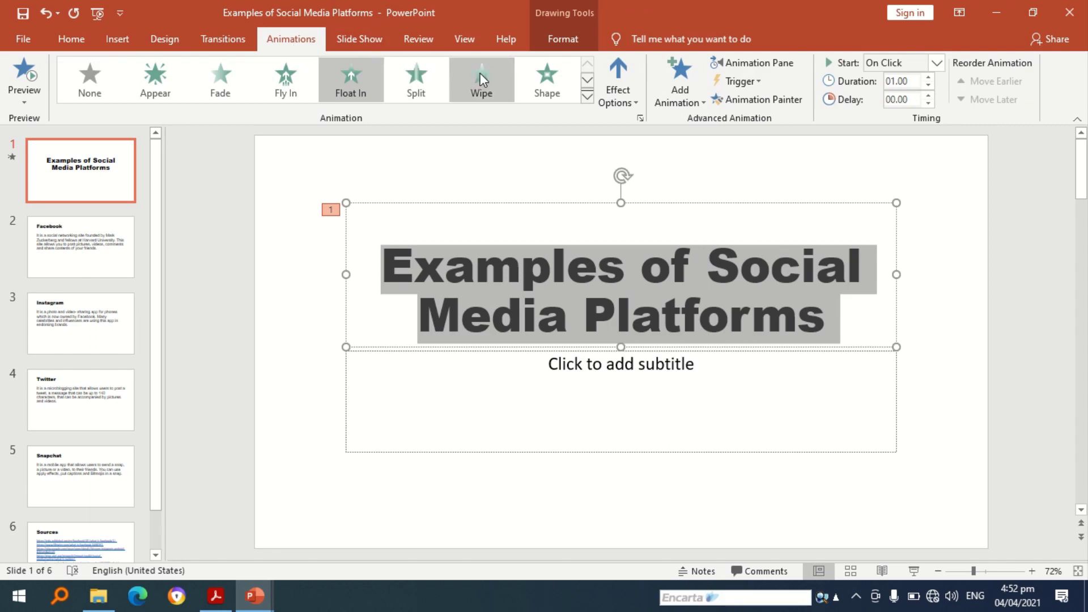
left_click(586, 97)
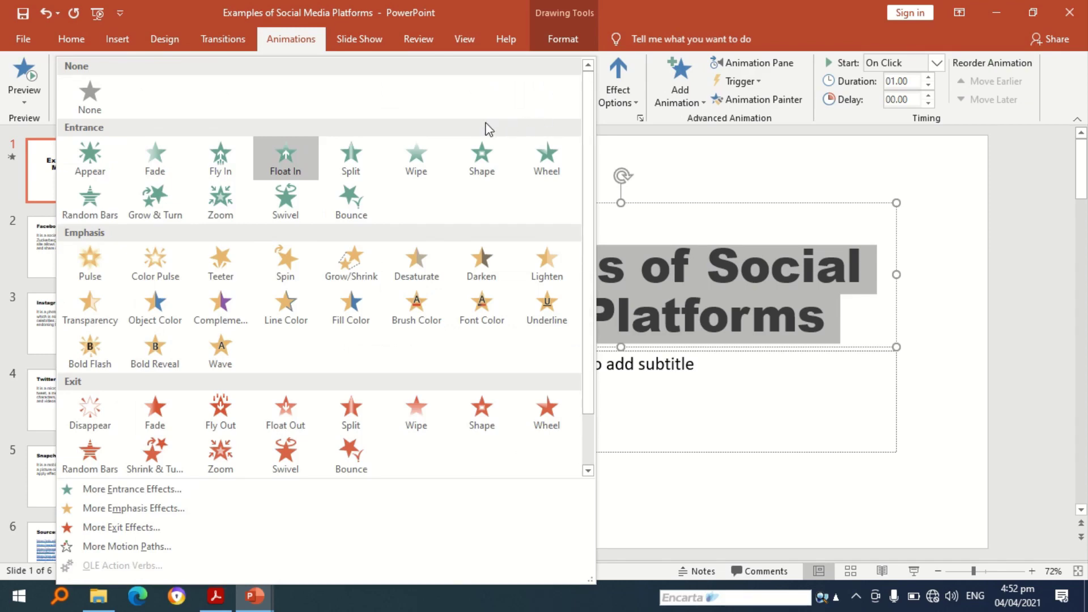
scroll(422, 321, "down", 1)
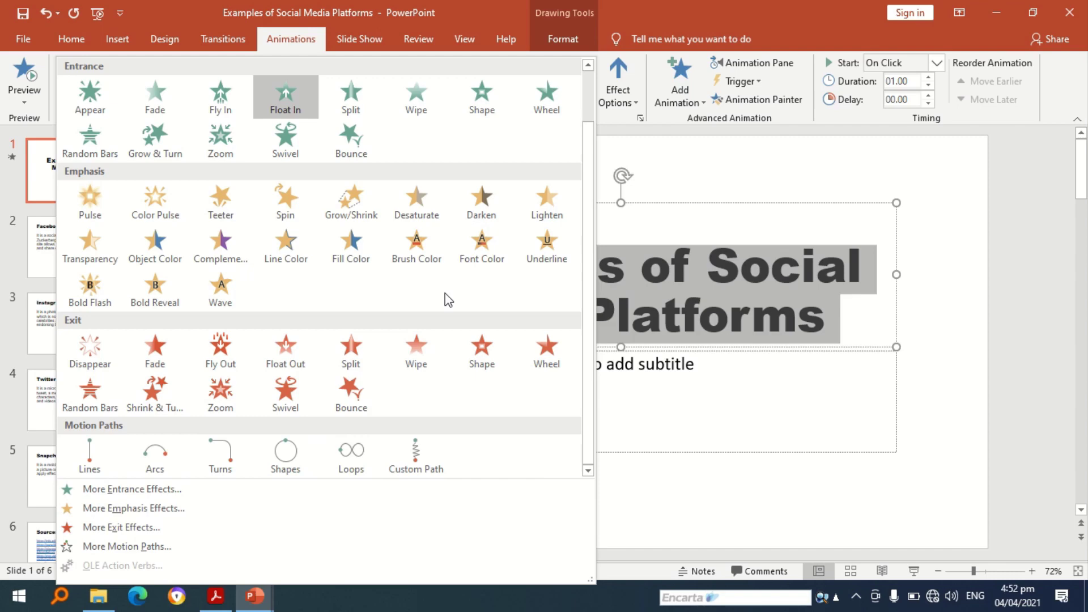
left_click(730, 305)
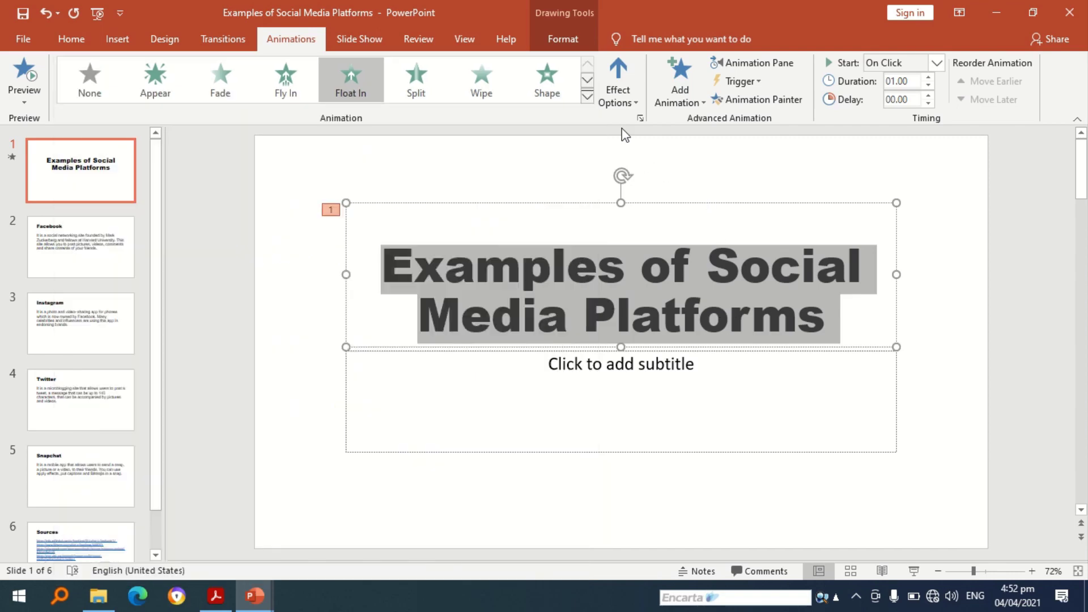
left_click(587, 96)
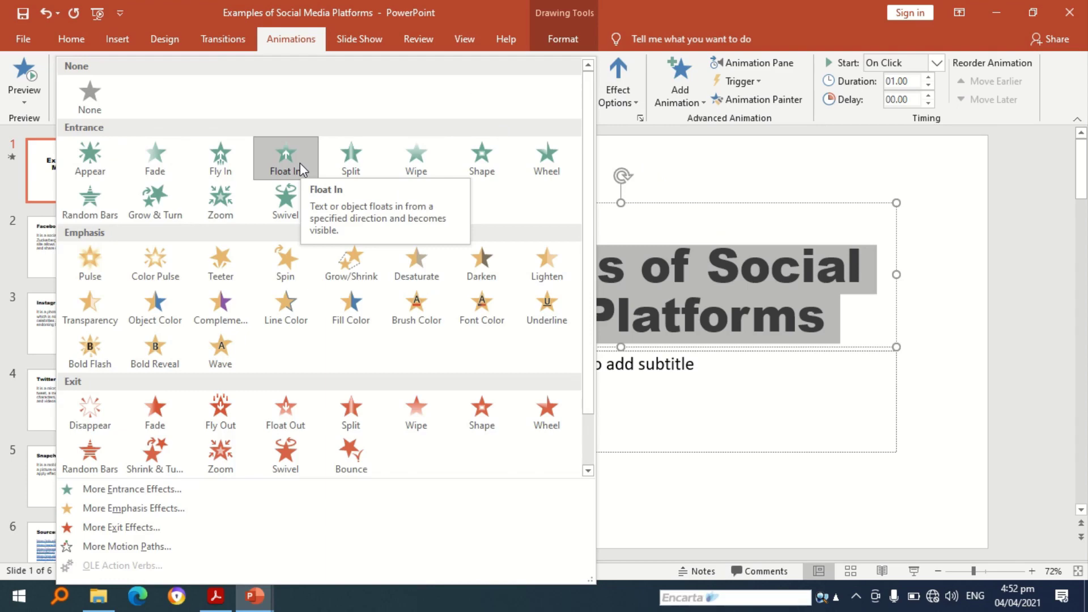
left_click(300, 165)
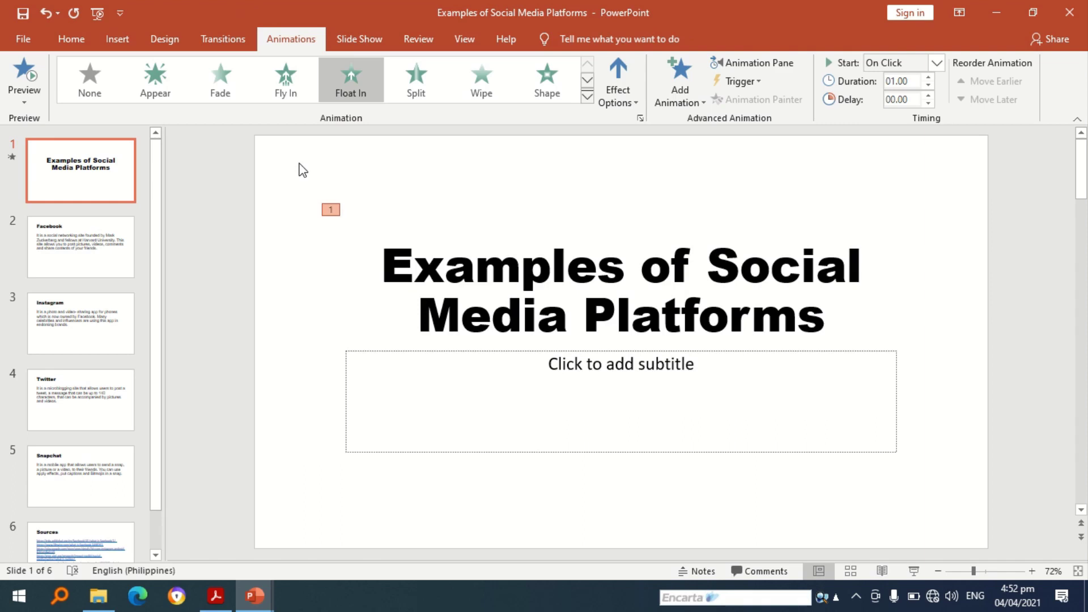
On the Facebook slide, narrow the description box to about half width so it wraps onto seven lines
left_click(108, 258)
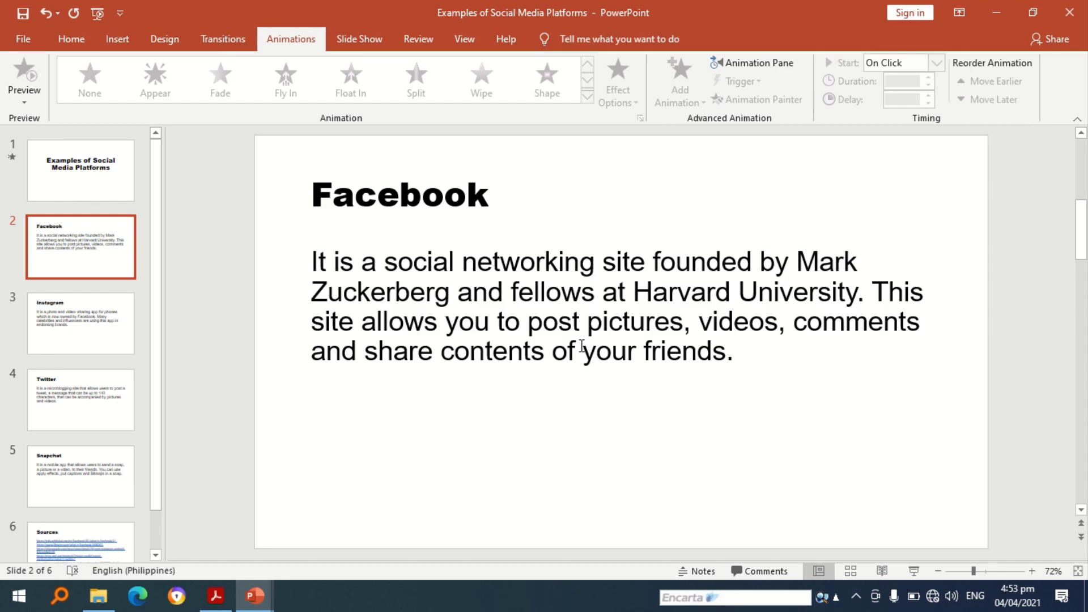
left_click(582, 346)
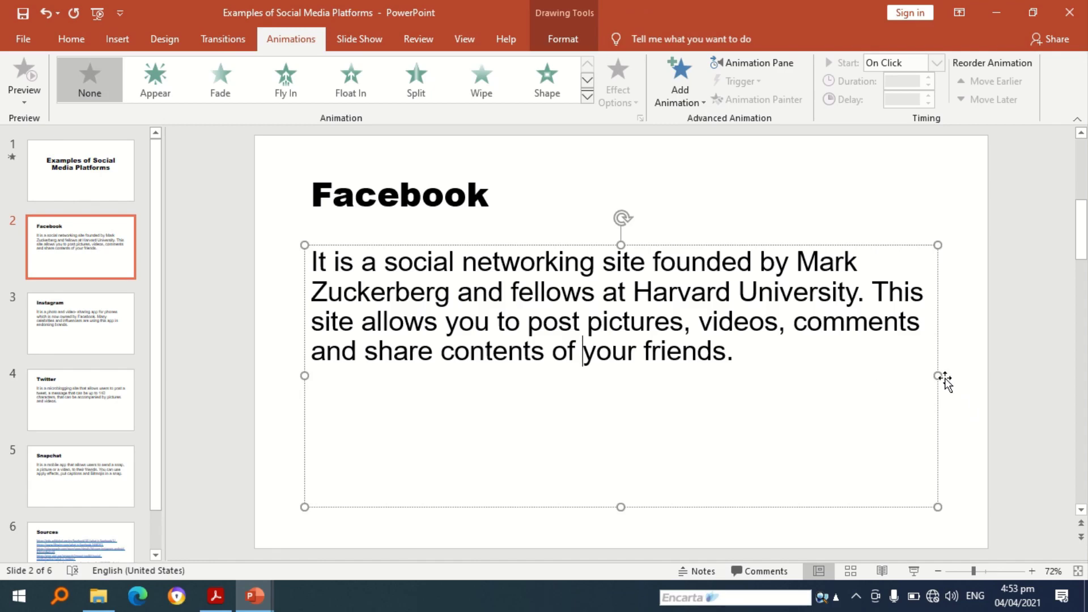
left_click_drag(938, 376, 669, 376)
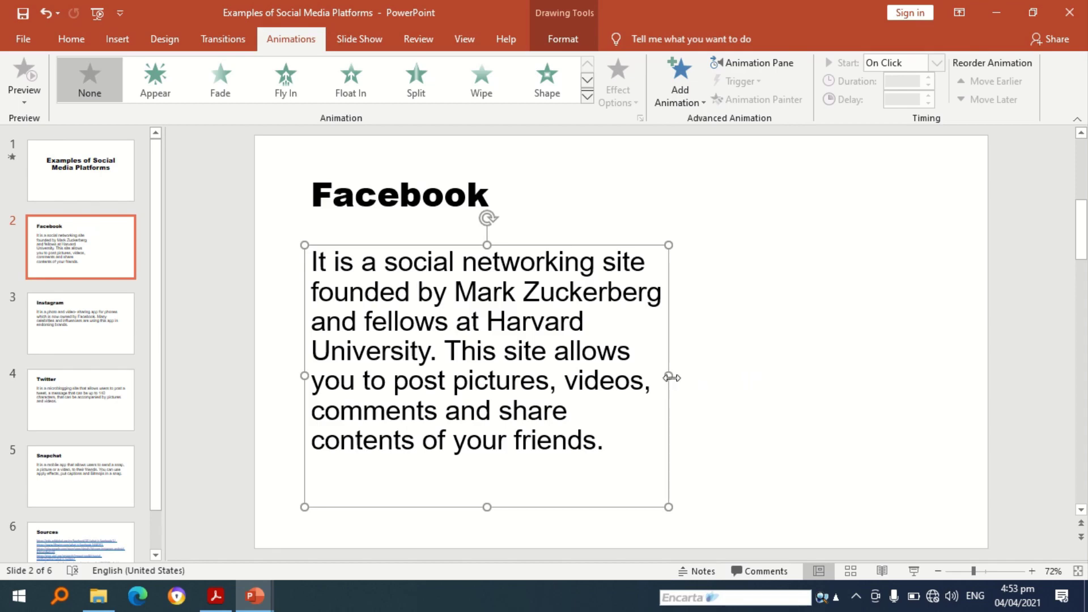
mouse_move(672, 378)
left_mouse_down()
mouse_move(743, 372)
mouse_move(684, 376)
left_mouse_up()
left_click(755, 378)
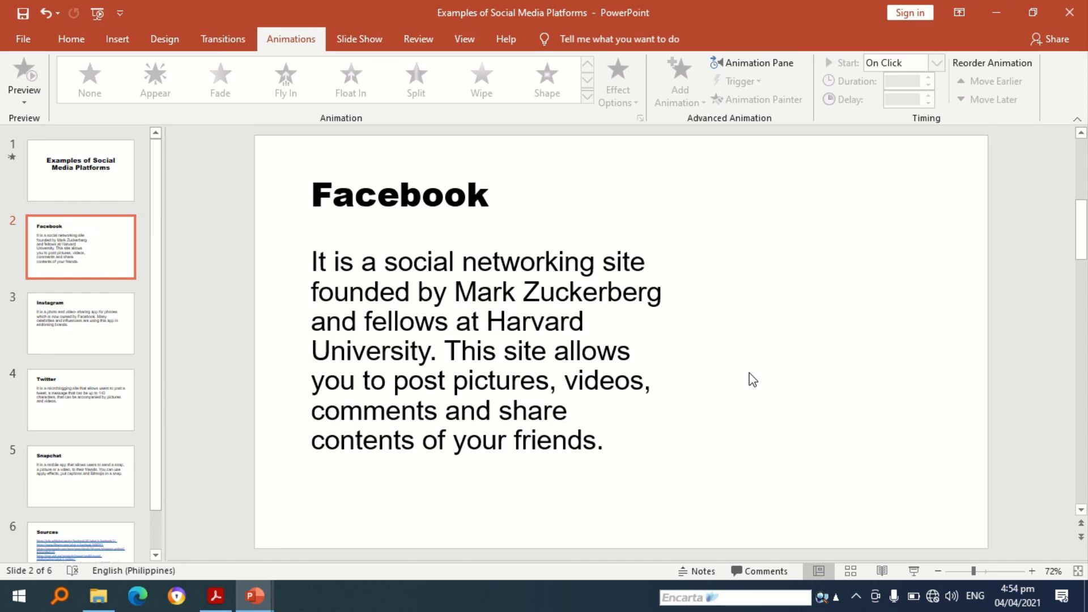
Insert the Facebook logo picture from the Downloads folder onto the slide
left_click(109, 51)
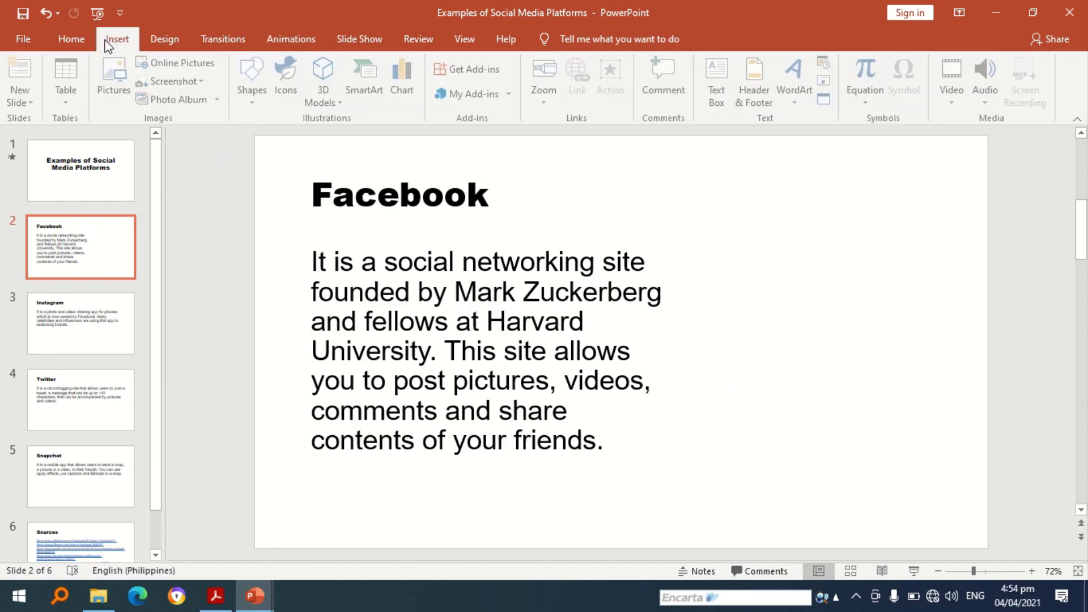
left_click(118, 82)
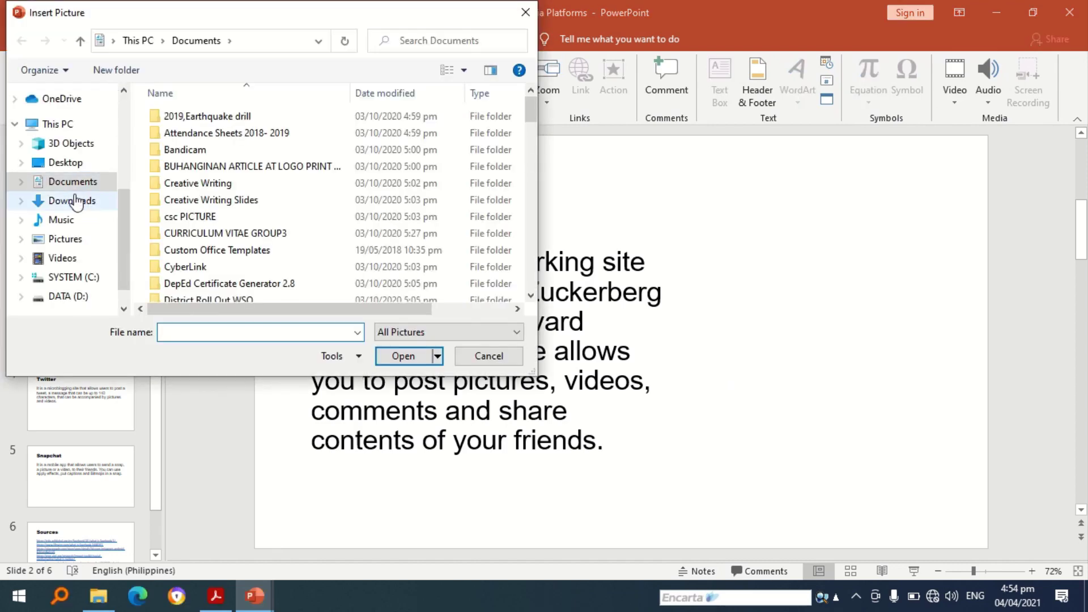
left_click(77, 201)
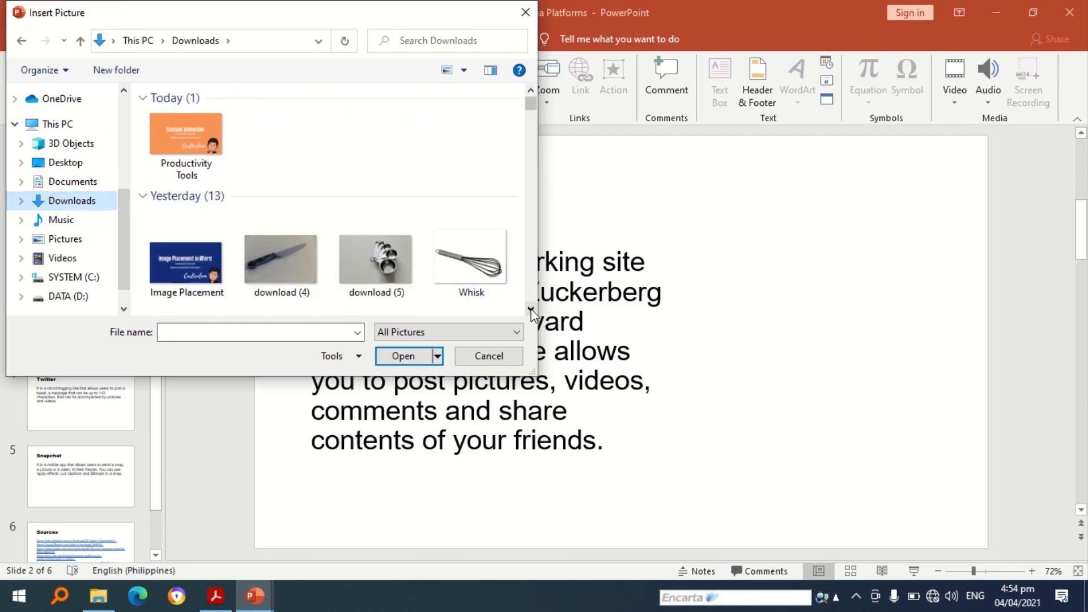
scroll(531, 311, "down", 5)
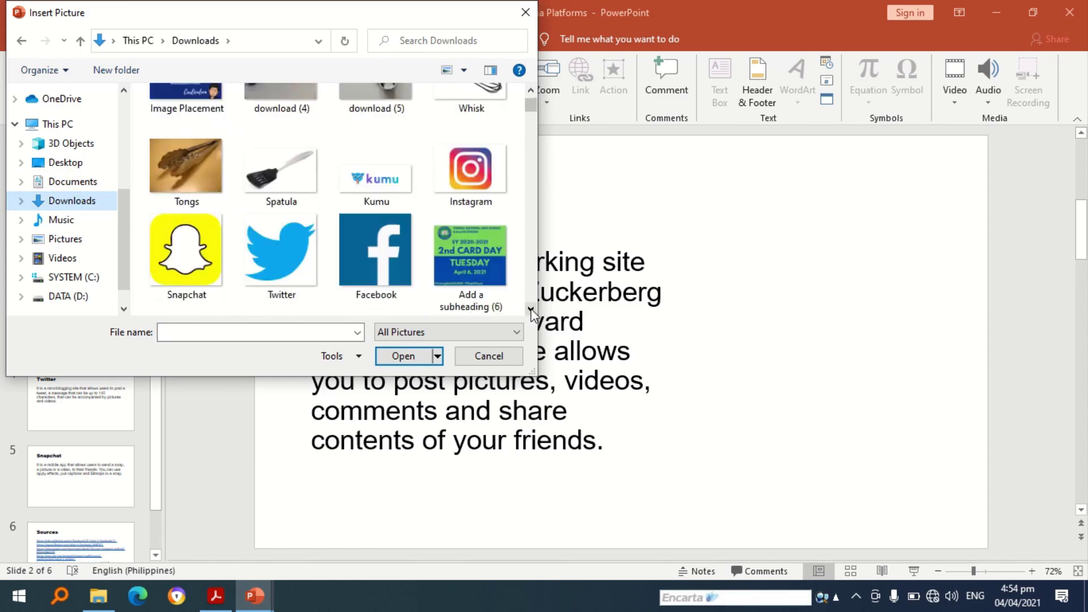
left_click(381, 187)
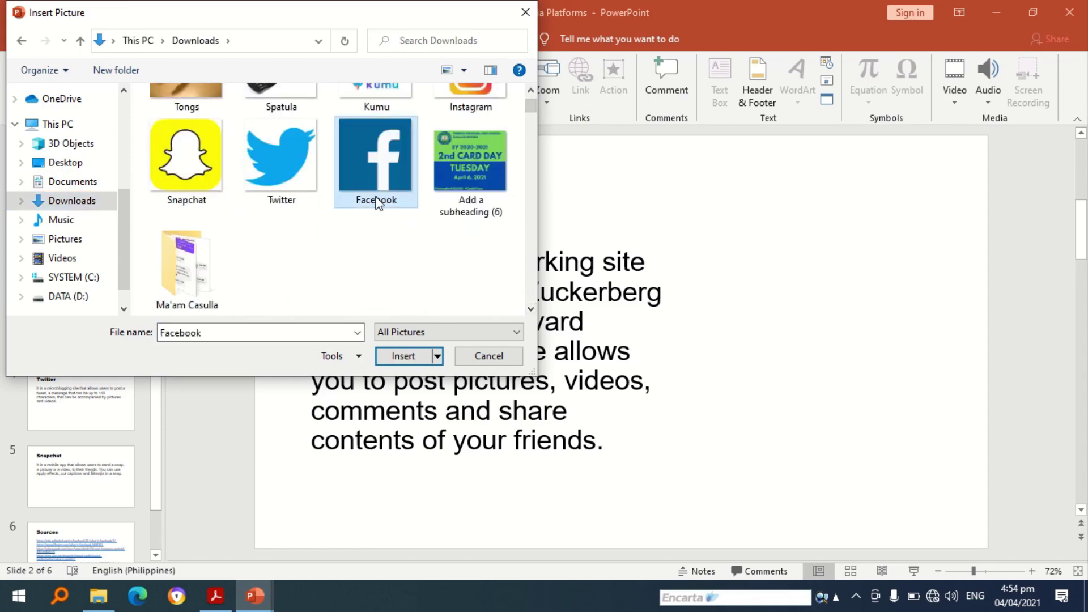
left_click(408, 356)
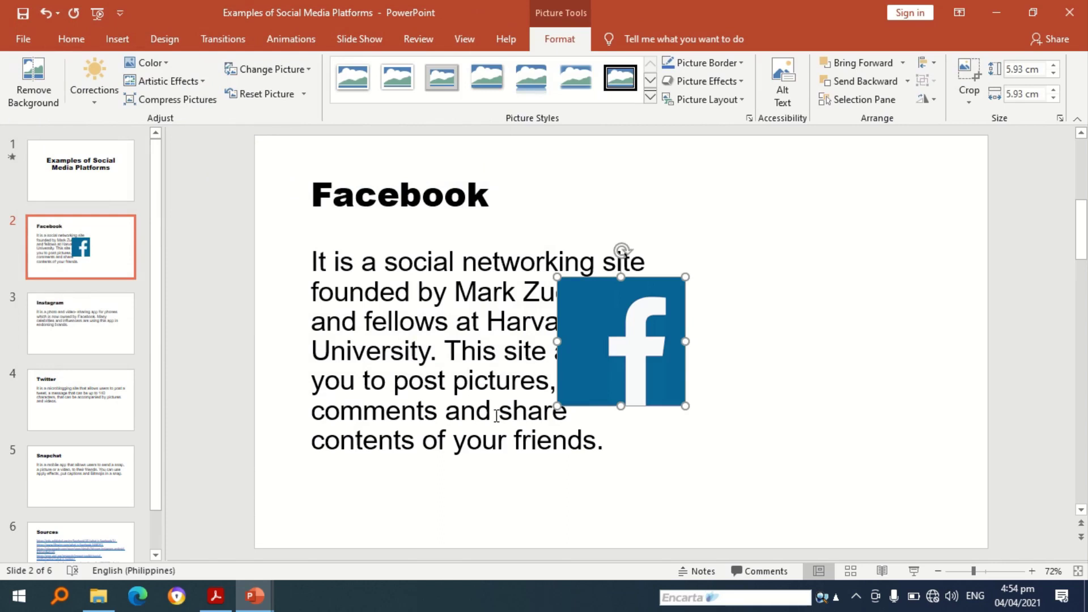
Position the Facebook logo at the lower right, beside the last line of text
left_click_drag(585, 373, 635, 499)
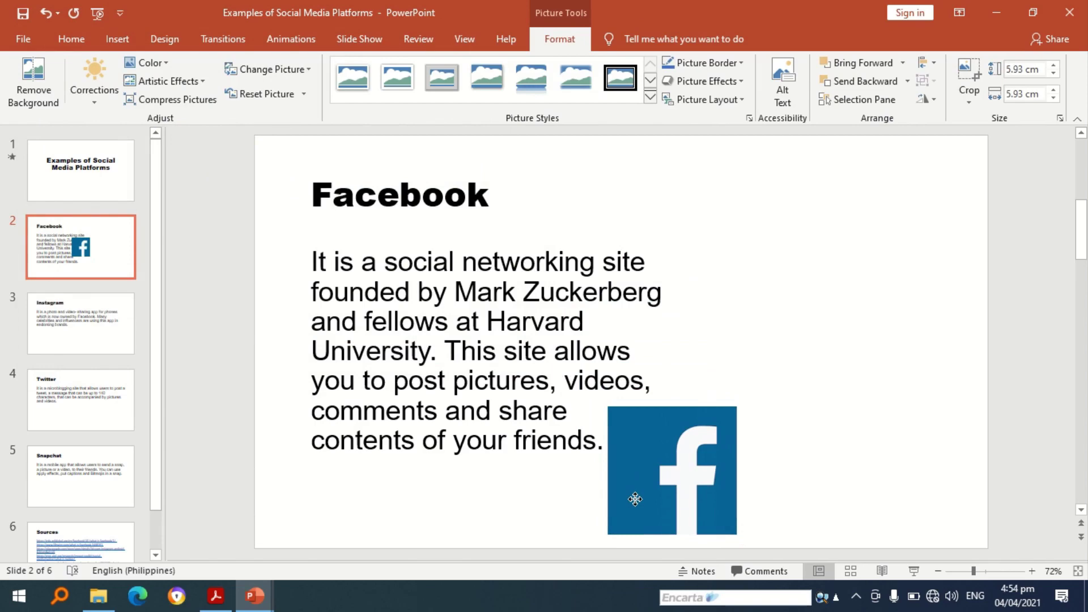
left_click_drag(636, 499, 635, 500)
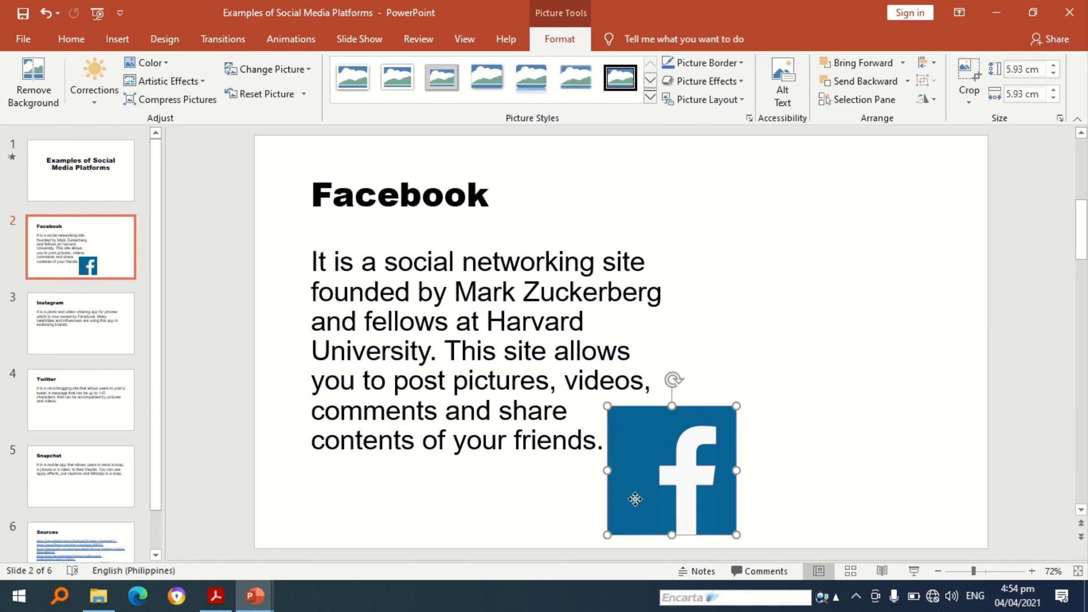
mouse_move(634, 499)
left_mouse_down()
mouse_move(651, 444)
mouse_move(690, 401)
mouse_move(799, 352)
mouse_move(668, 253)
mouse_move(739, 248)
mouse_move(756, 274)
mouse_move(660, 404)
mouse_move(629, 464)
mouse_move(631, 491)
left_mouse_up()
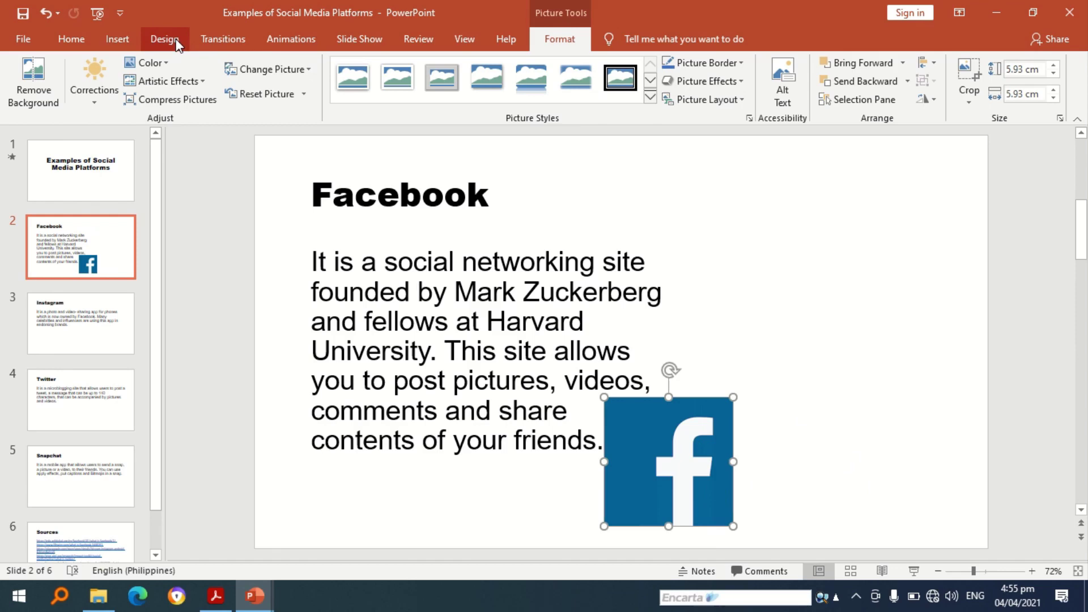
Apply a Turns motion path with direction Up to the Facebook logo, then enlarge the logo slightly
left_click(275, 43)
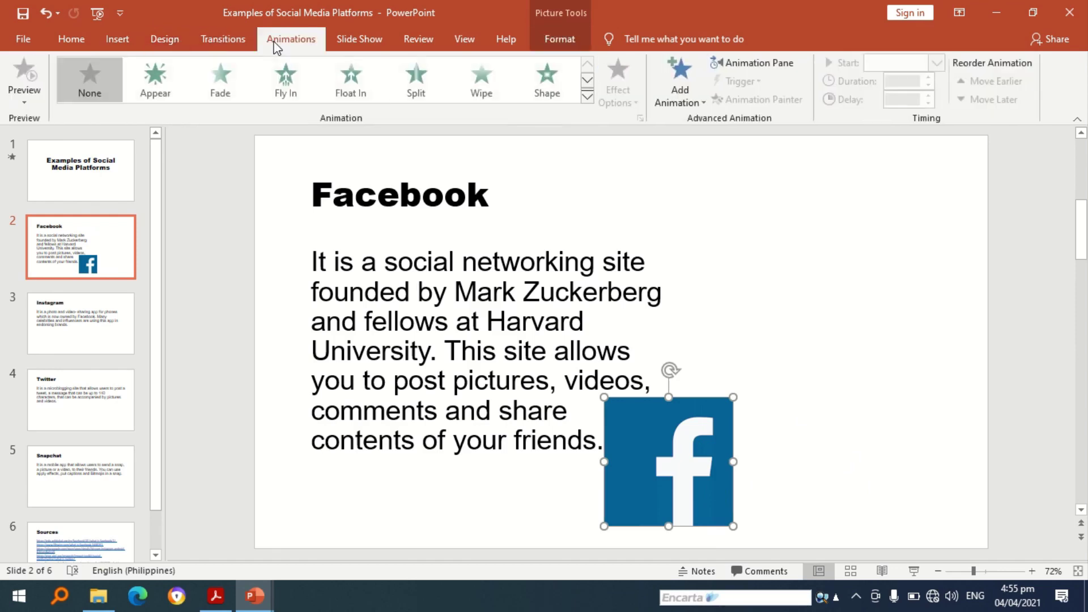
left_click(585, 95)
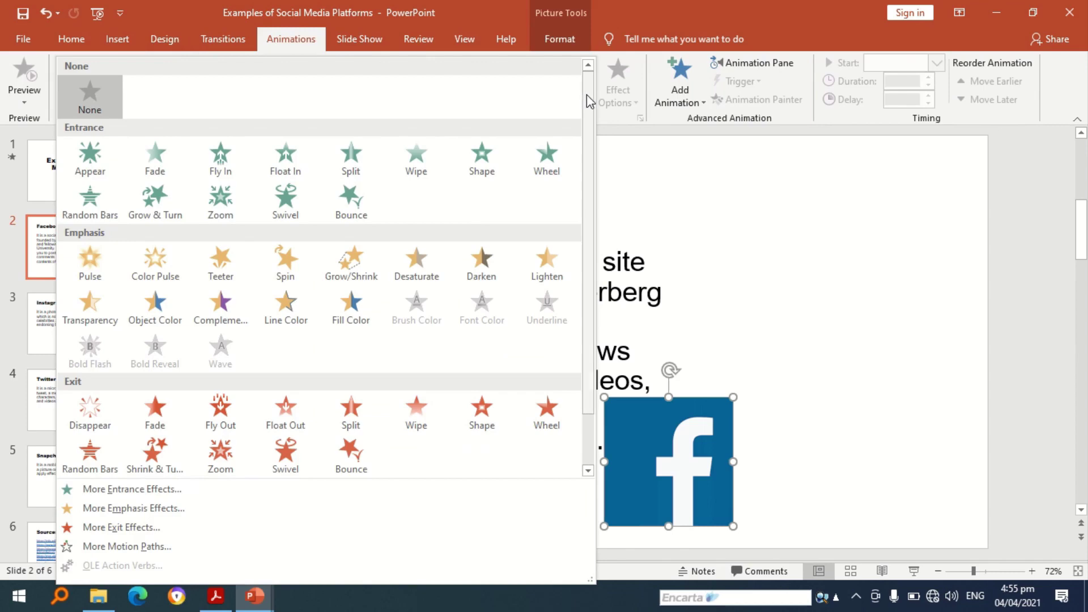
scroll(333, 365, "down", 1)
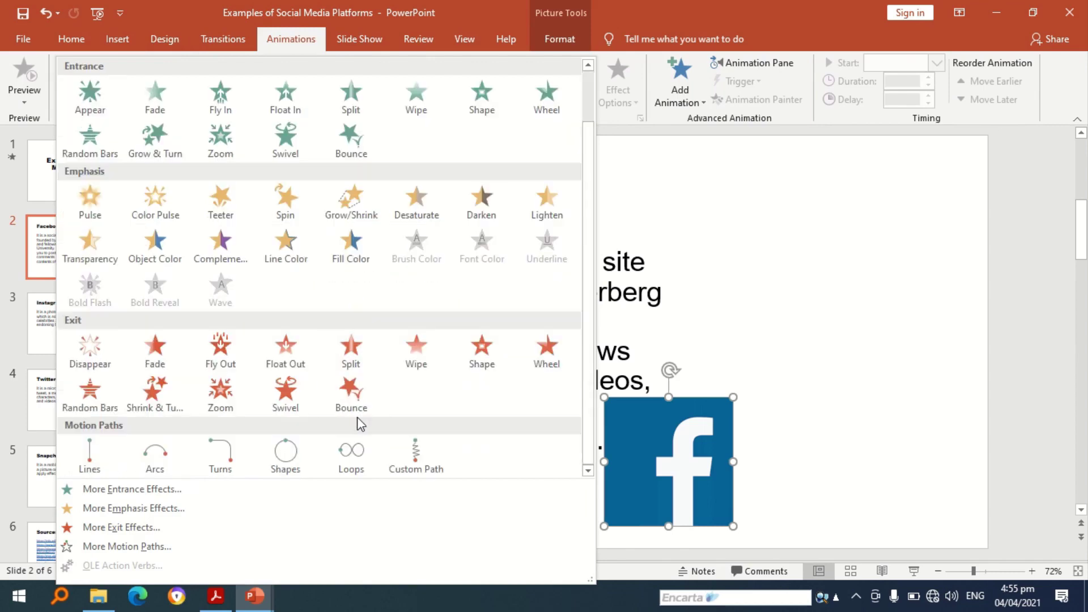
left_click(225, 472)
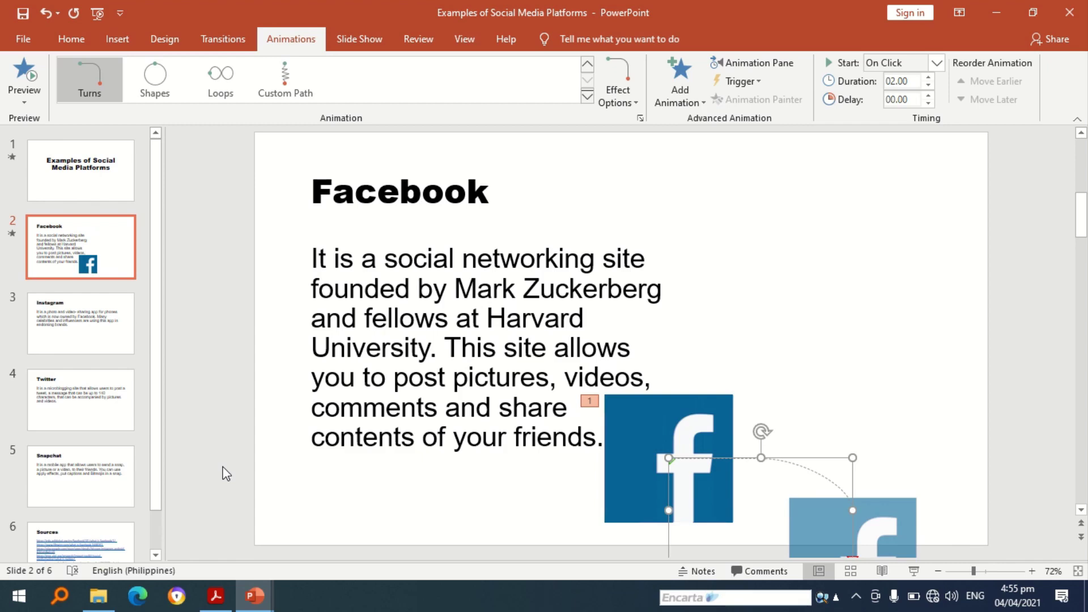
left_click(626, 102)
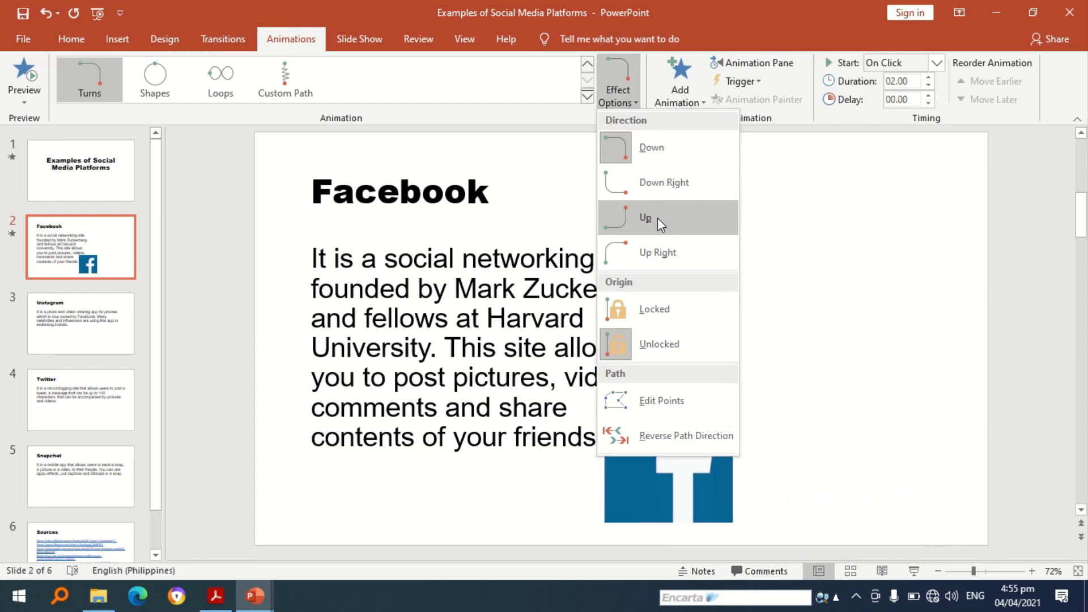
left_click(658, 218)
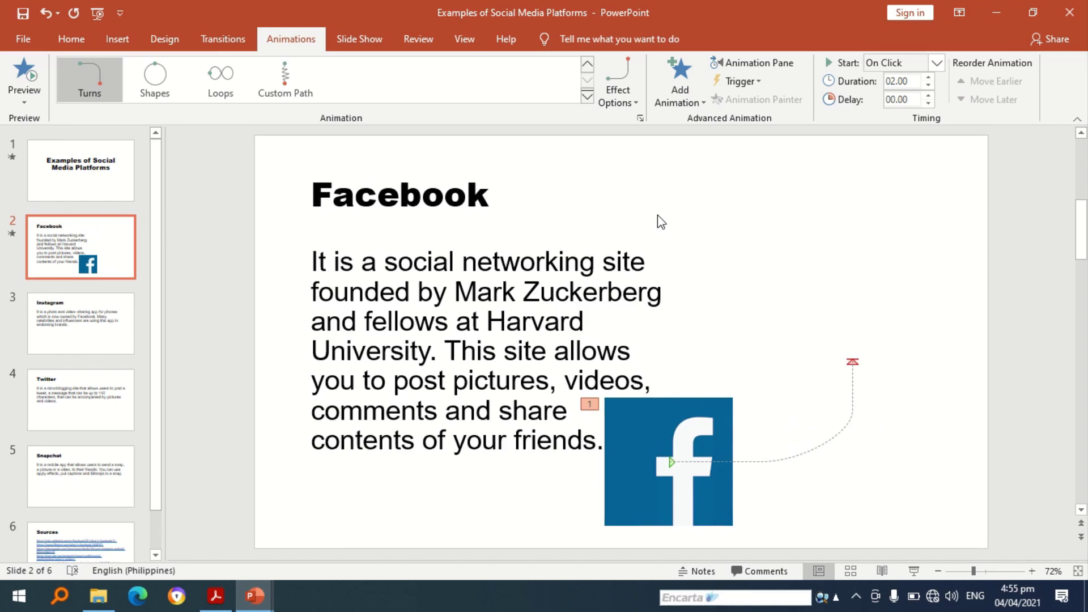
left_click(618, 417)
left_click_drag(619, 417, 583, 372)
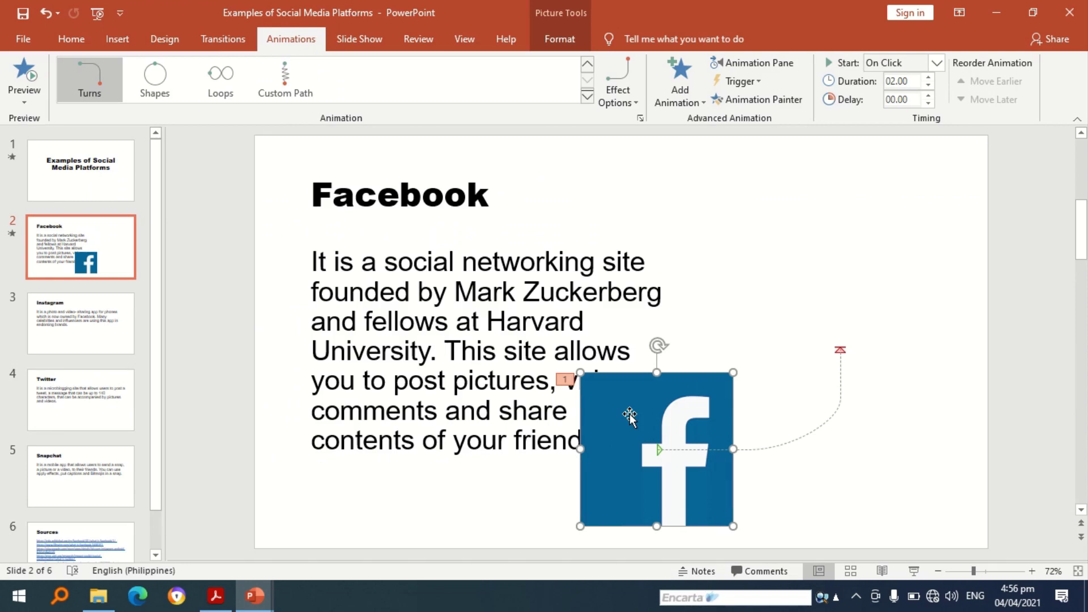
On the Instagram slide, narrow the body text box to make room
left_click(88, 334)
left_click(547, 337)
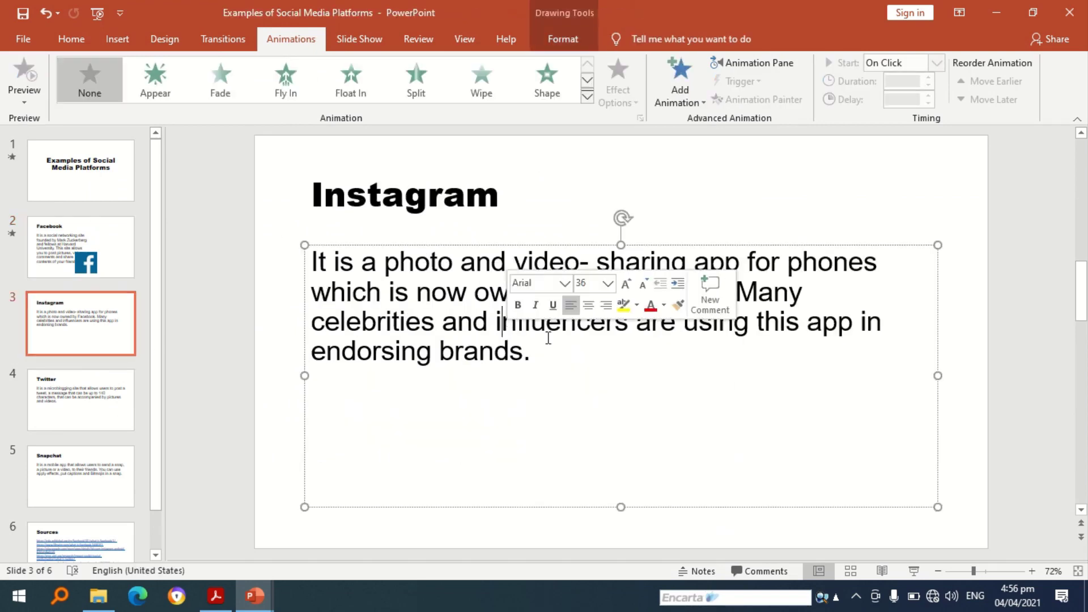
left_click_drag(938, 376, 660, 390)
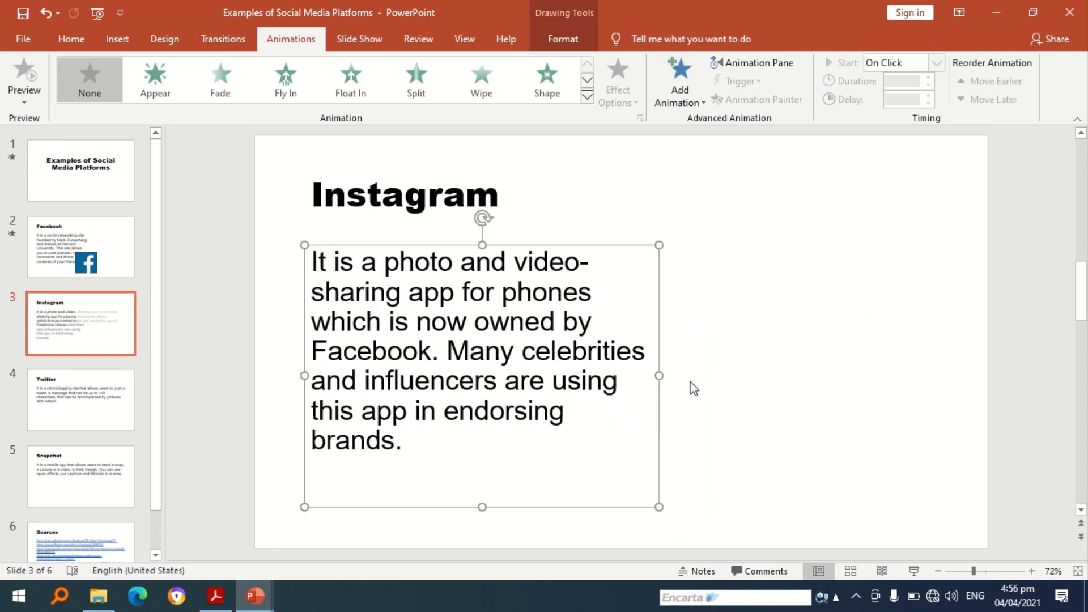
Insert the Instagram logo picture, enlarge it and move it to the slide's lower right
left_click(118, 40)
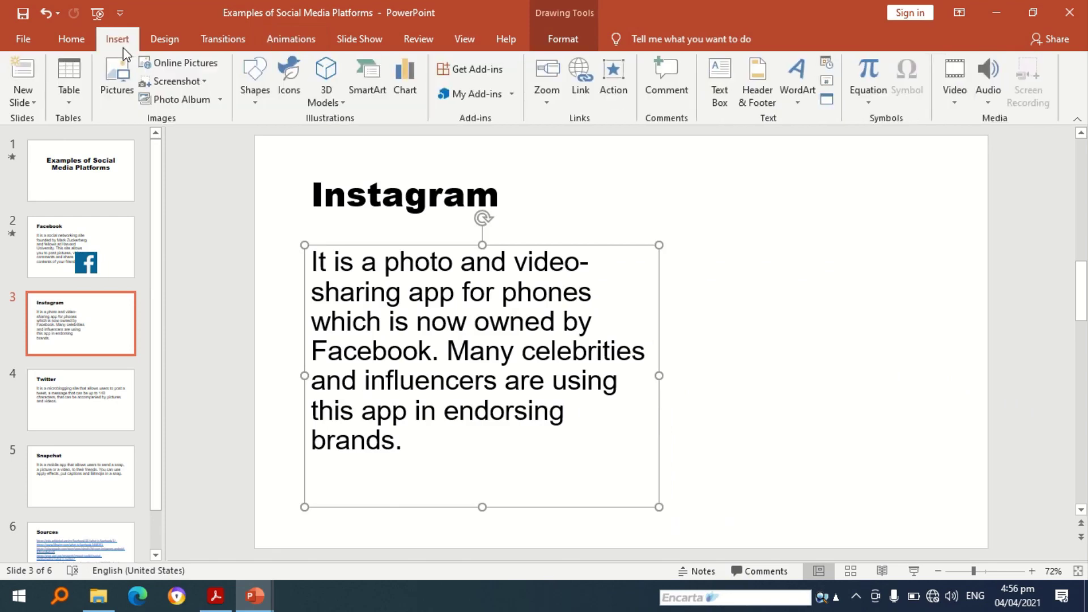
left_click(125, 89)
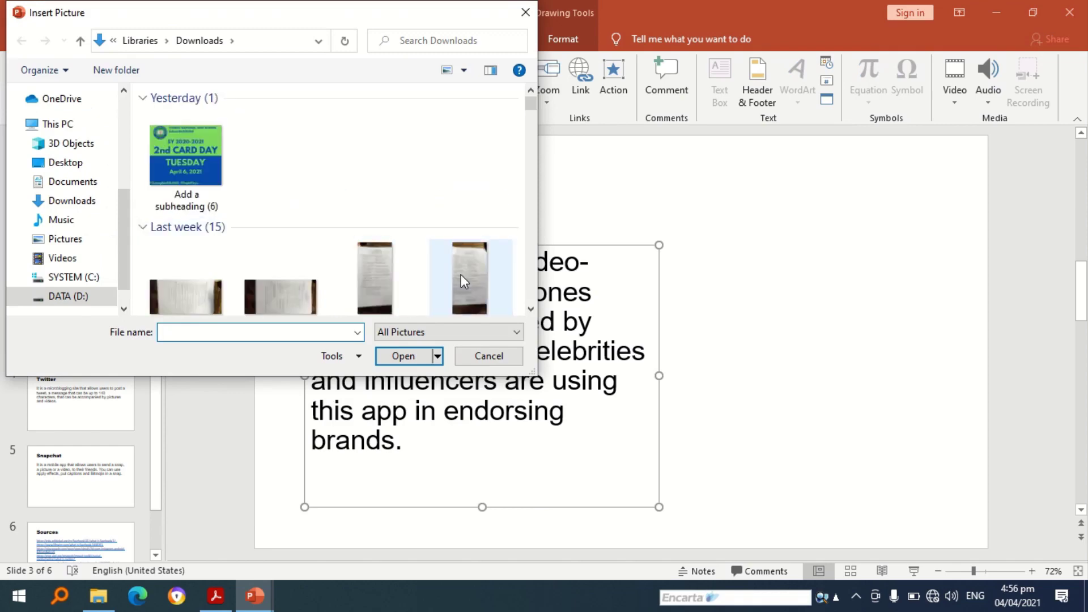
left_click(530, 309)
left_click(531, 309)
scroll(508, 137, "up", 1)
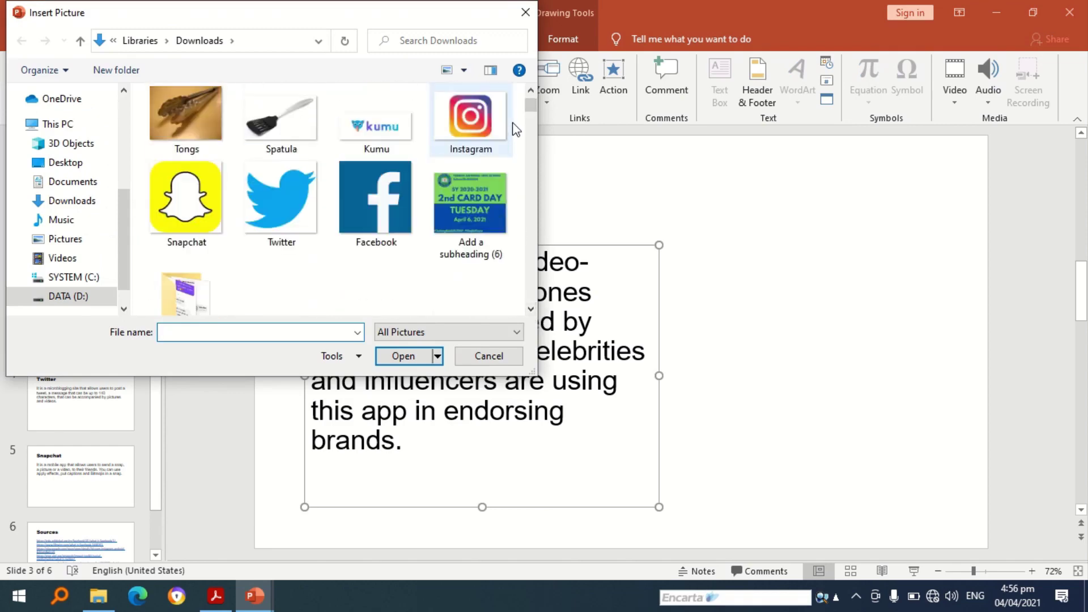
left_click(478, 127)
left_click(430, 356)
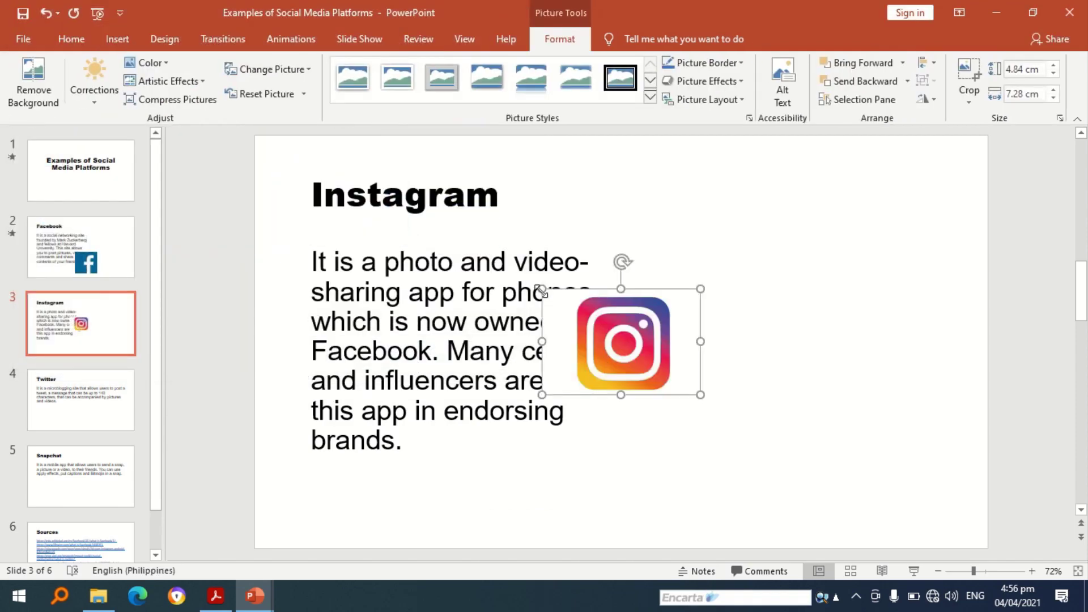
left_click_drag(540, 286, 447, 224)
left_click_drag(587, 311, 620, 438)
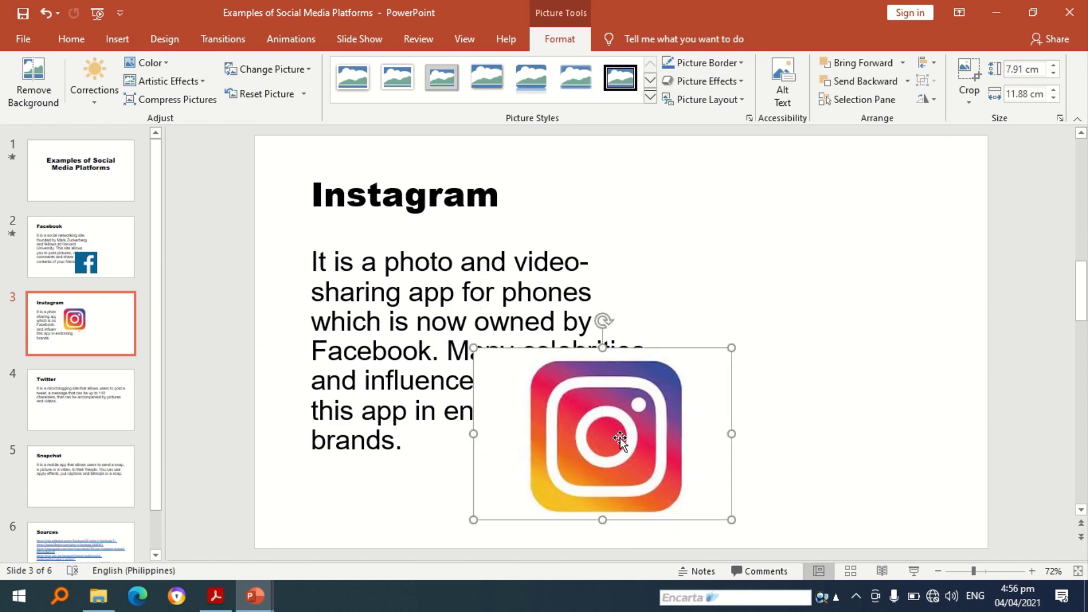
Apply the Spin emphasis to the Instagram logo and move it right of the text
left_click(275, 42)
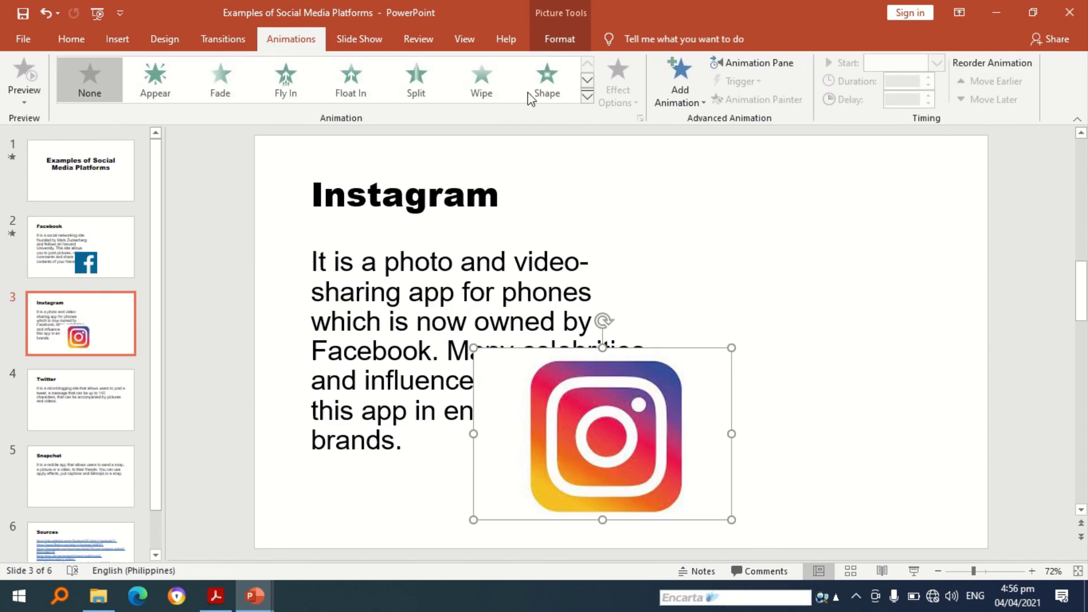
left_click(586, 98)
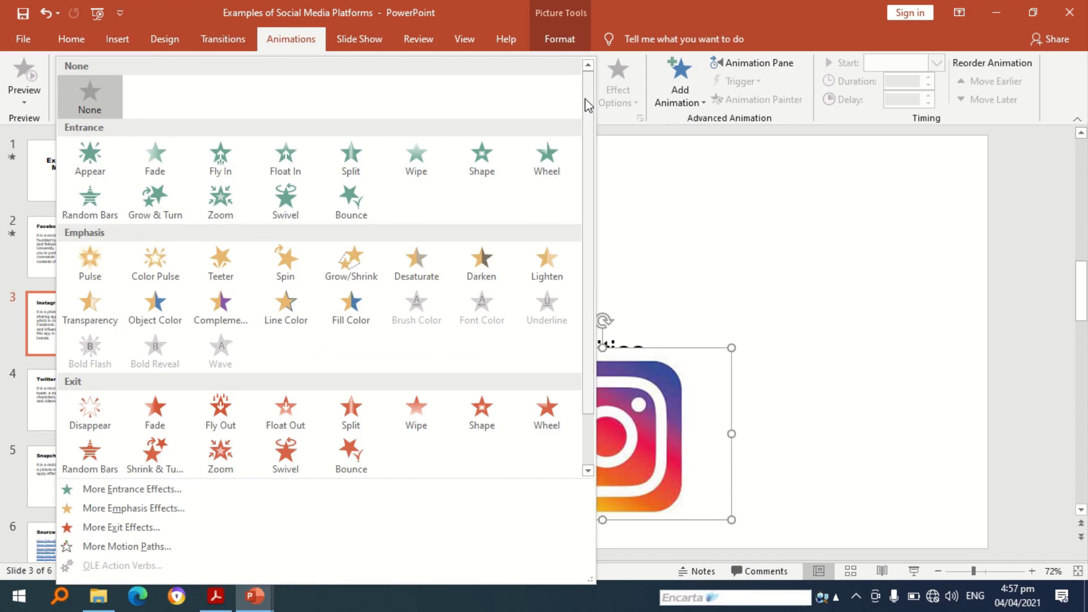
scroll(440, 309, "down", 1)
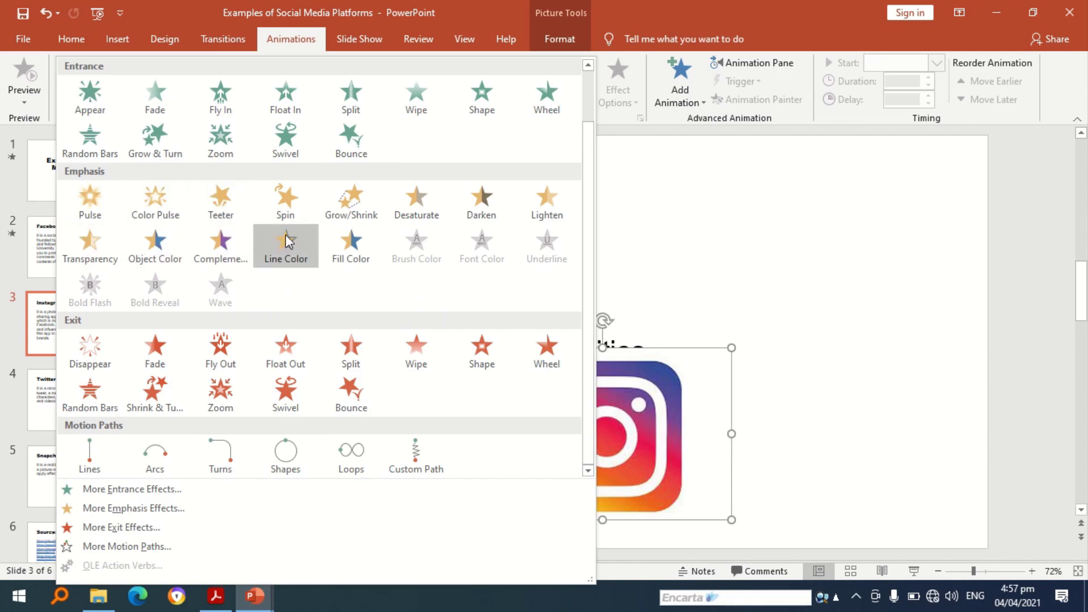
left_click(294, 212)
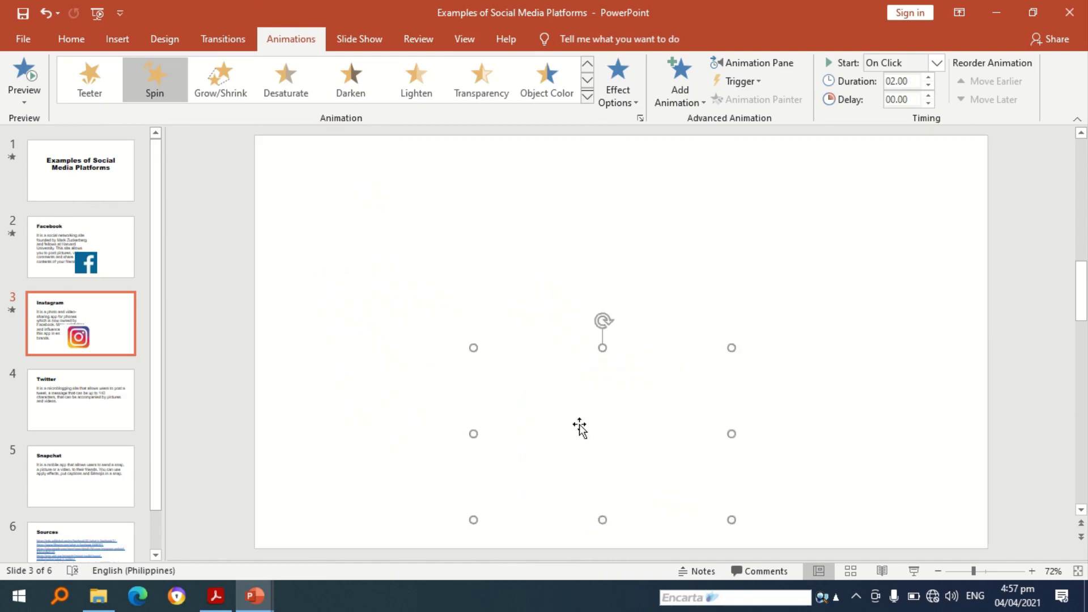
left_click_drag(579, 428, 763, 335)
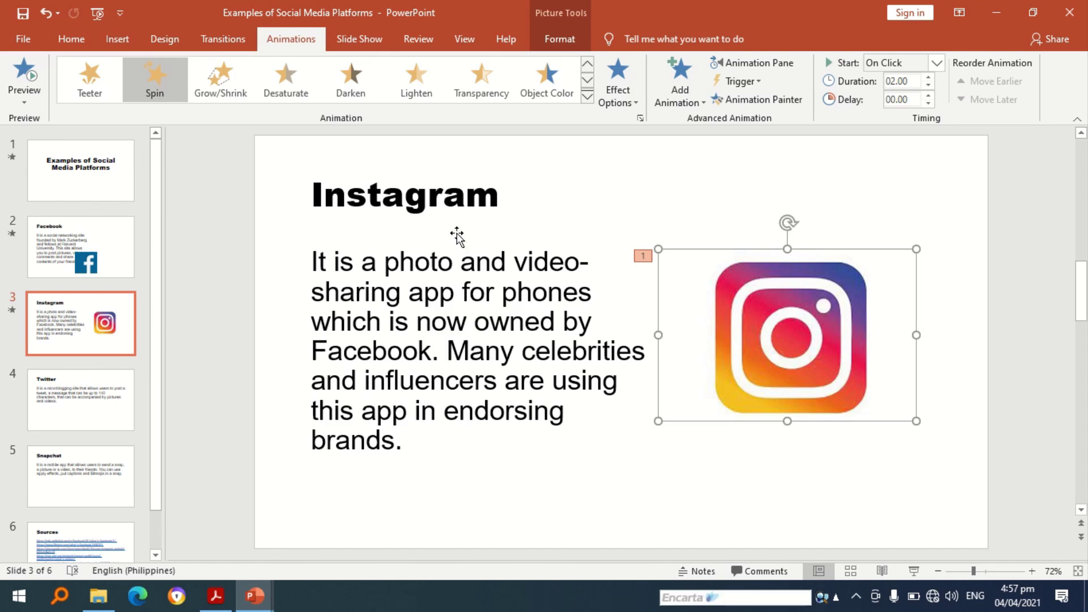
On the Twitter slide, narrow the body text box
left_click(109, 406)
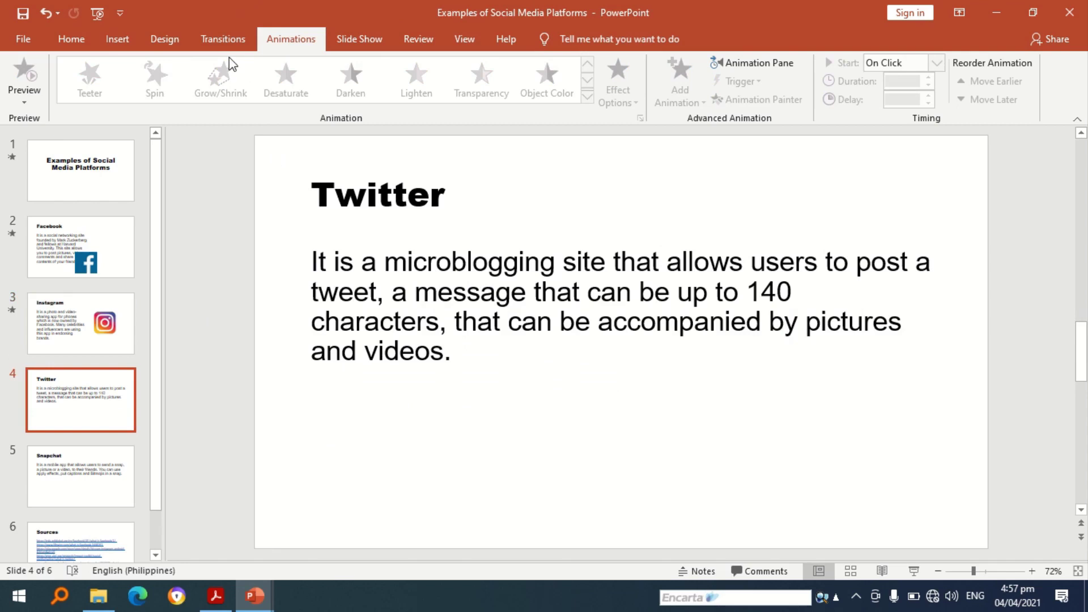
left_click(470, 366)
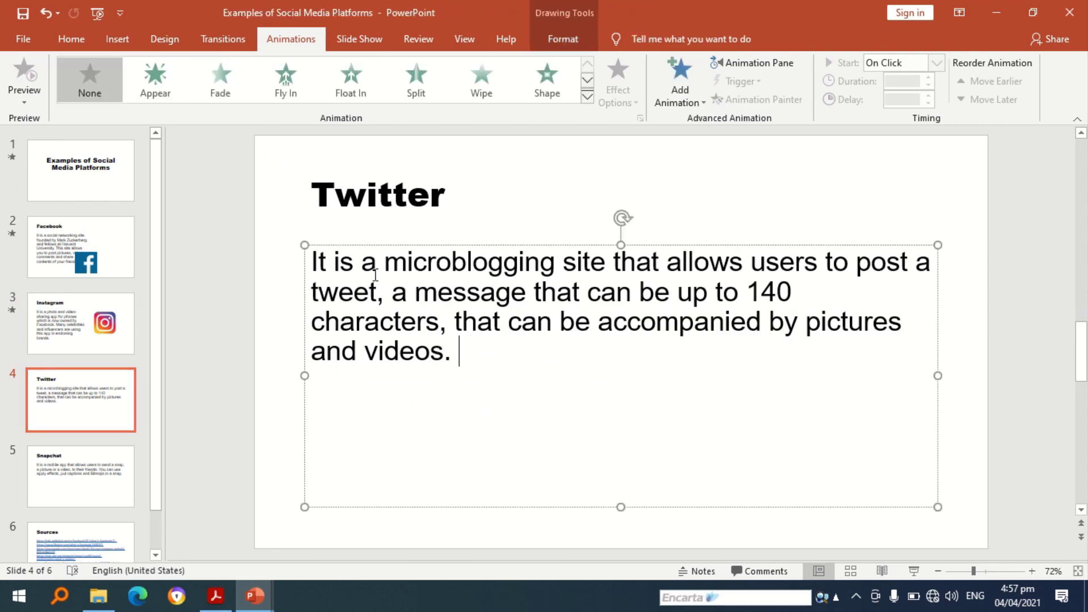
left_click(122, 43)
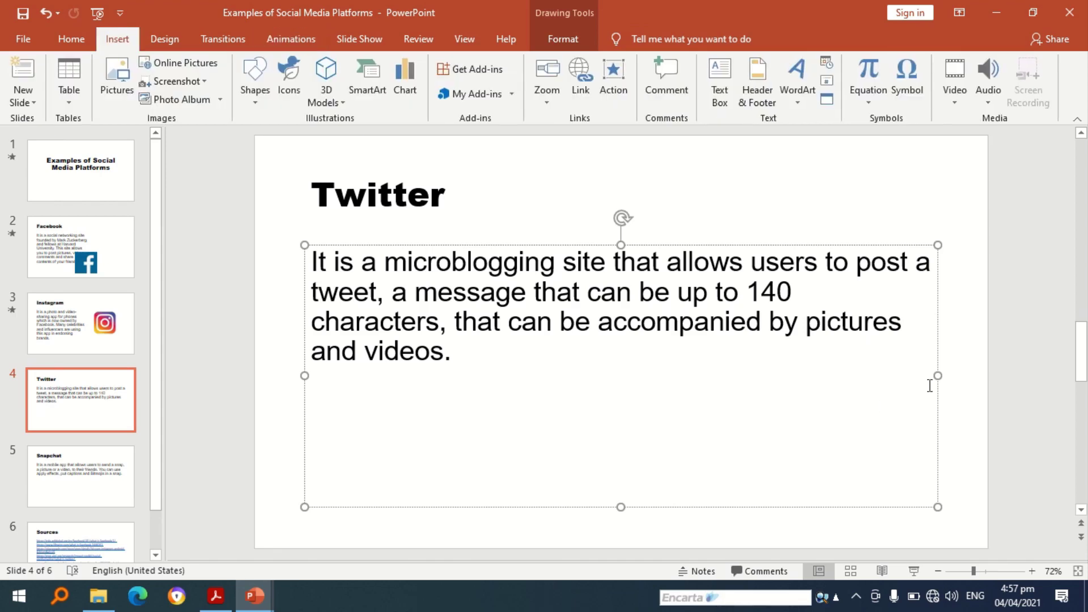
left_click_drag(937, 376, 672, 374)
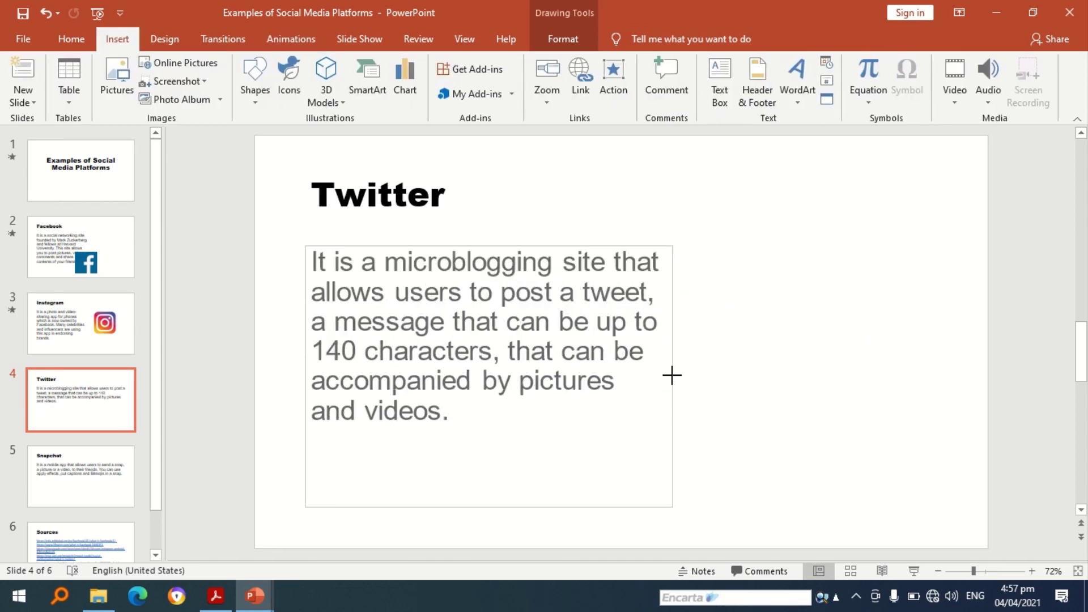
Insert the Twitter logo, enlarge it to 8.54 cm and place it beside the text
left_click(117, 80)
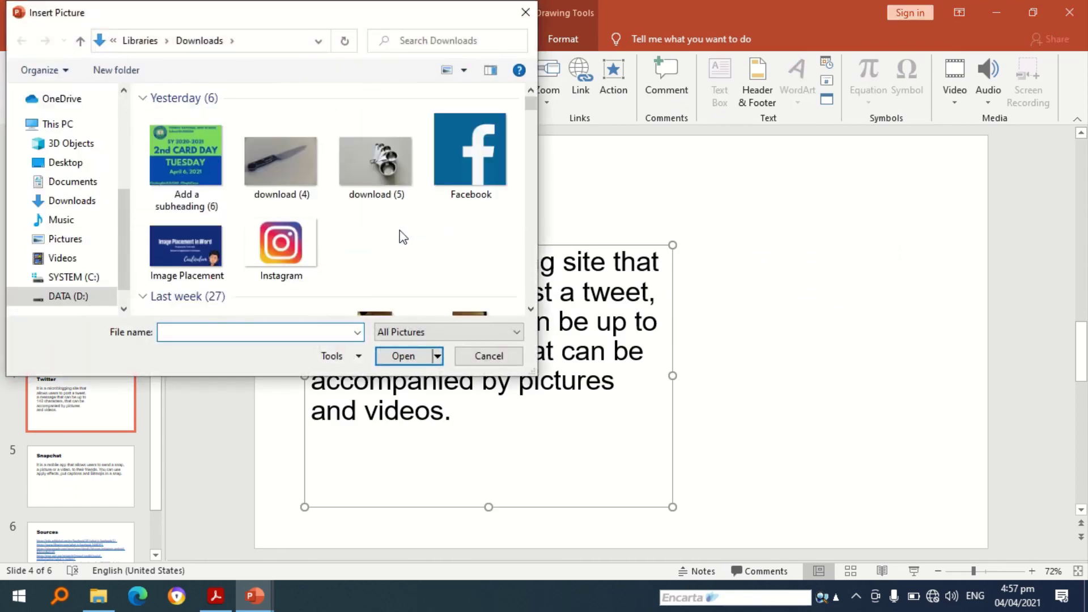
scroll(289, 247, "down", 1)
scroll(286, 249, "down", 2)
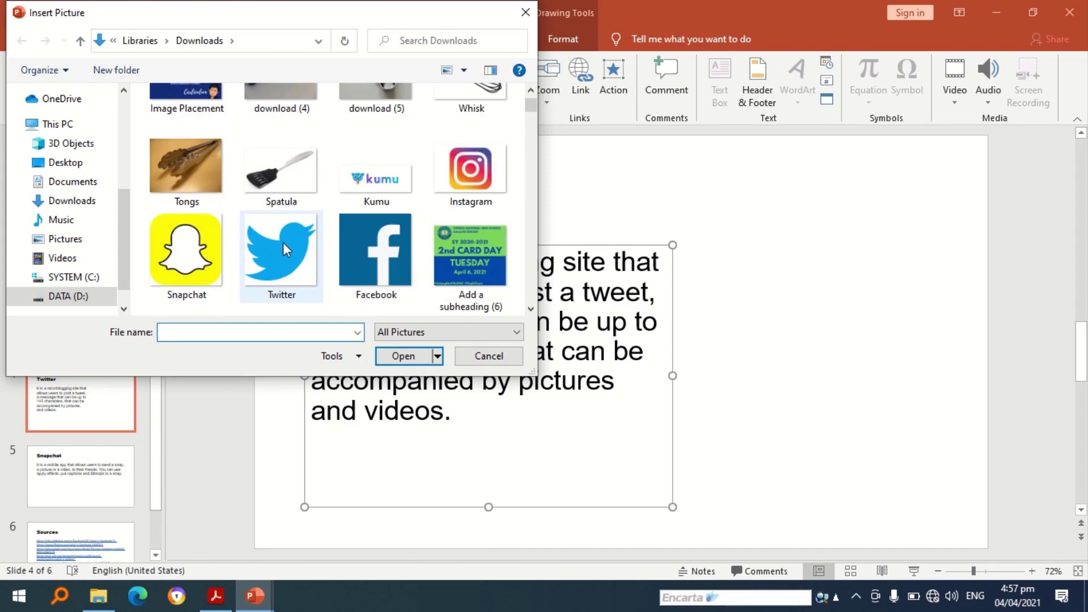
left_click(283, 243)
left_click(419, 358)
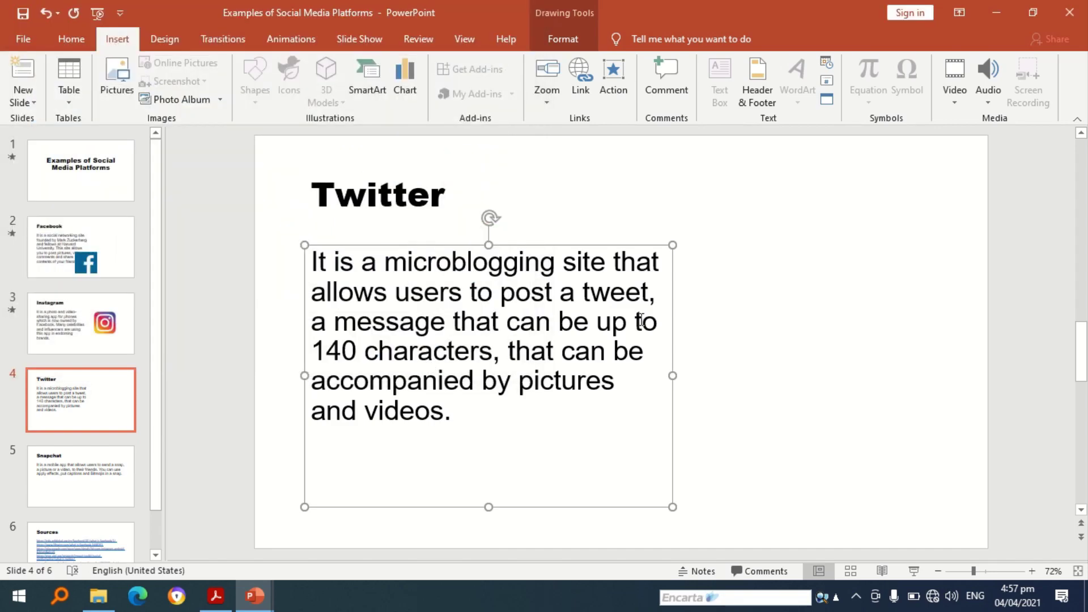
left_click_drag(615, 343, 787, 352)
left_click_drag(734, 291, 676, 234)
left_click_drag(833, 340, 858, 363)
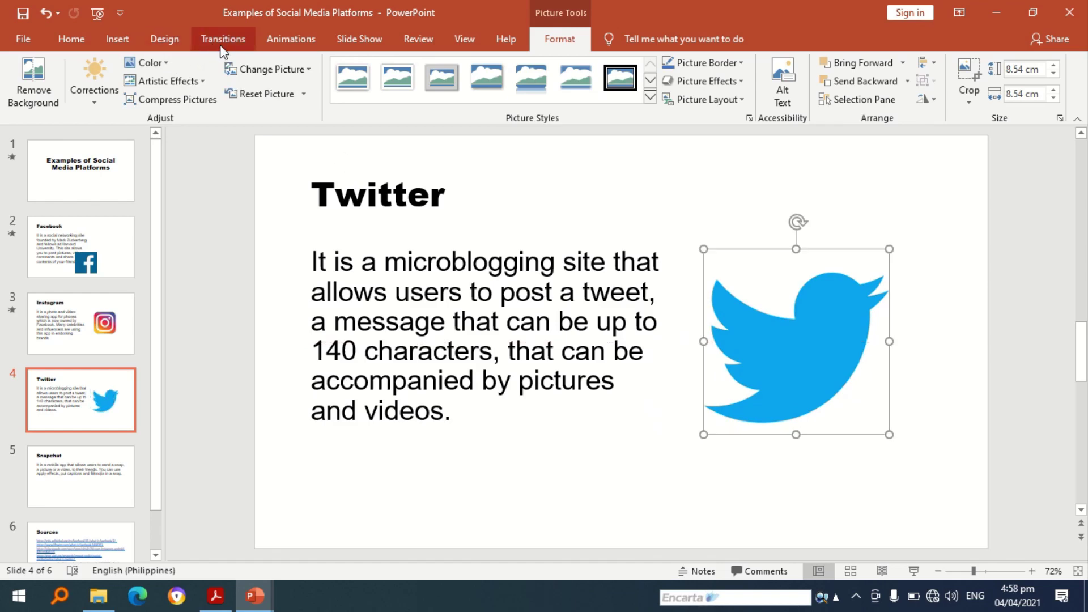
Apply the Shape exit effect to the Twitter logo
left_click(278, 46)
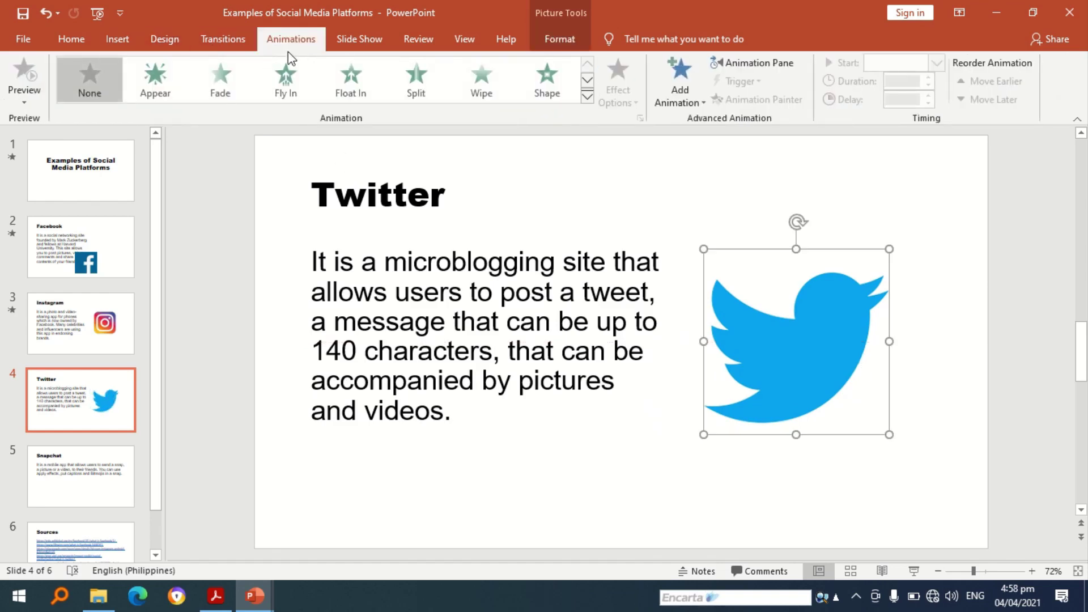
left_click(587, 101)
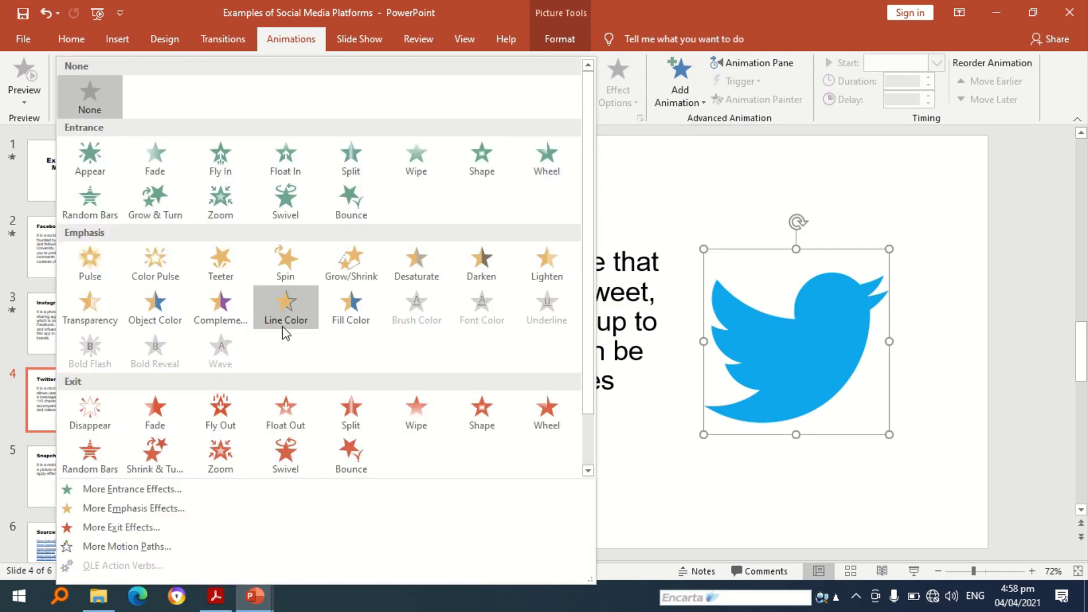
scroll(254, 372, "down", 1)
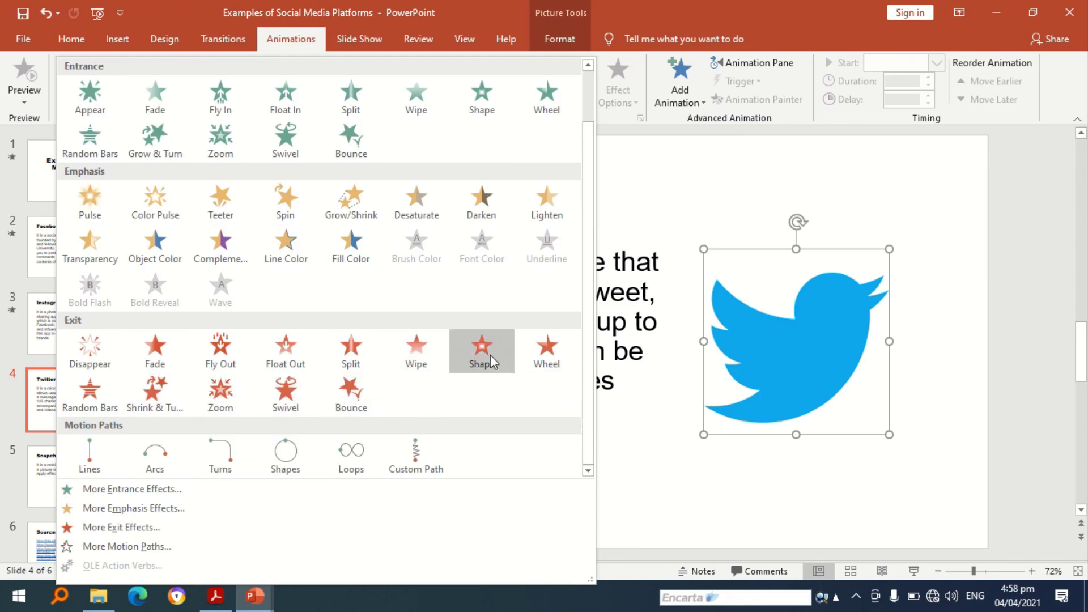
left_click(484, 358)
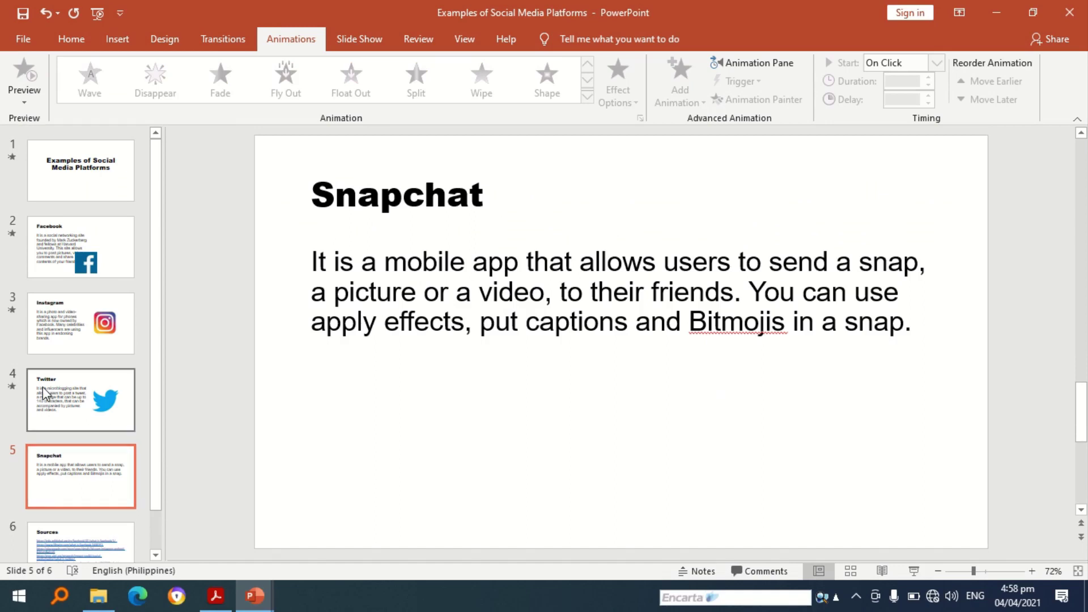
Narrow the Snapchat description box so the paragraph wraps onto seven lines at the left
scroll(136, 385, "down", 1)
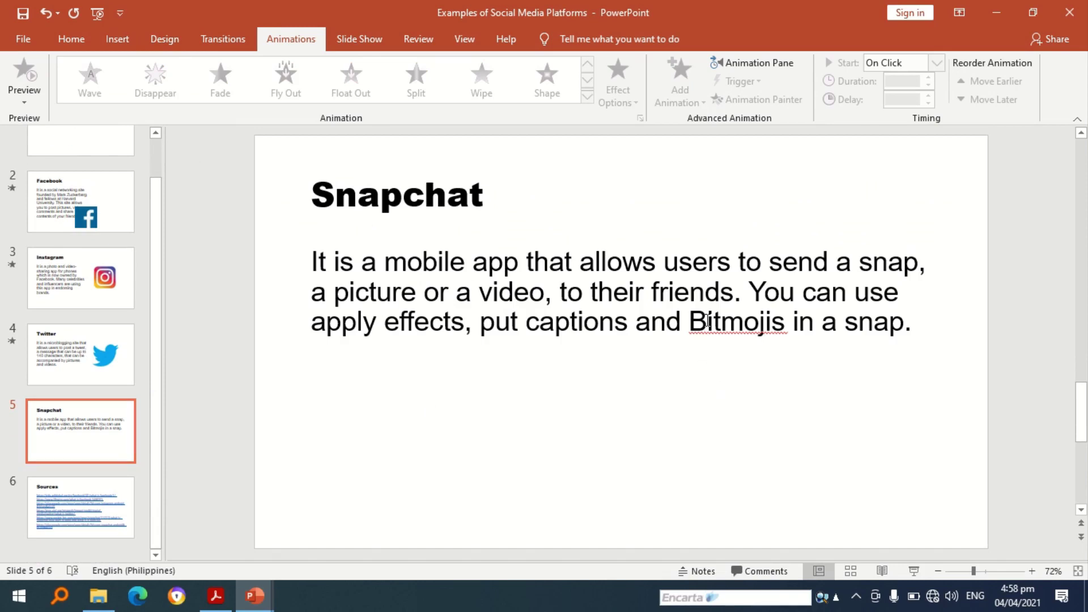
left_click(698, 342)
mouse_move(938, 374)
left_mouse_down()
mouse_move(754, 374)
mouse_move(637, 389)
left_mouse_up()
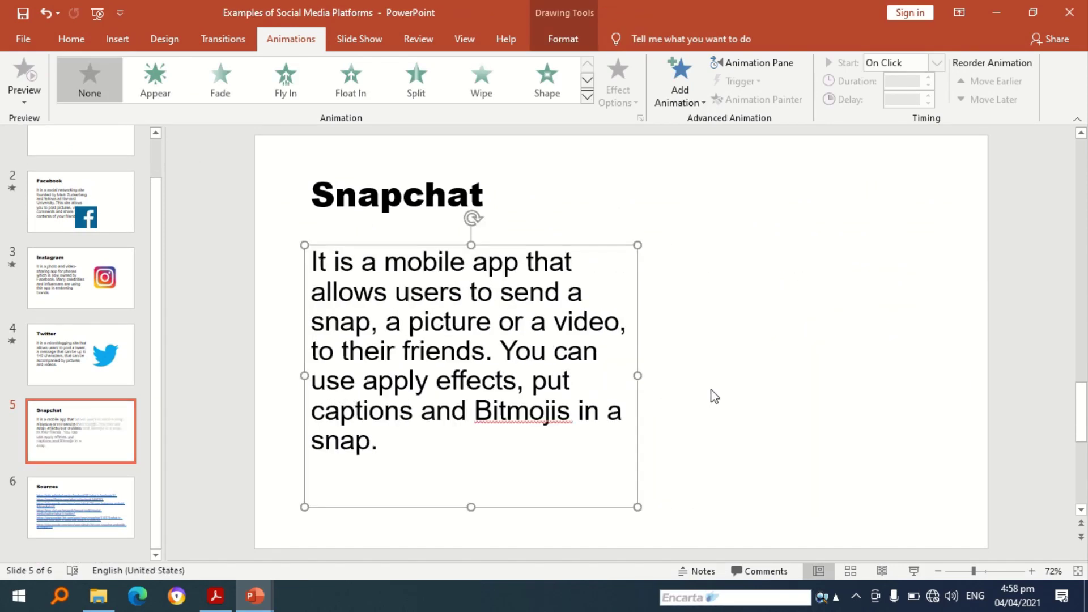
left_click(731, 361)
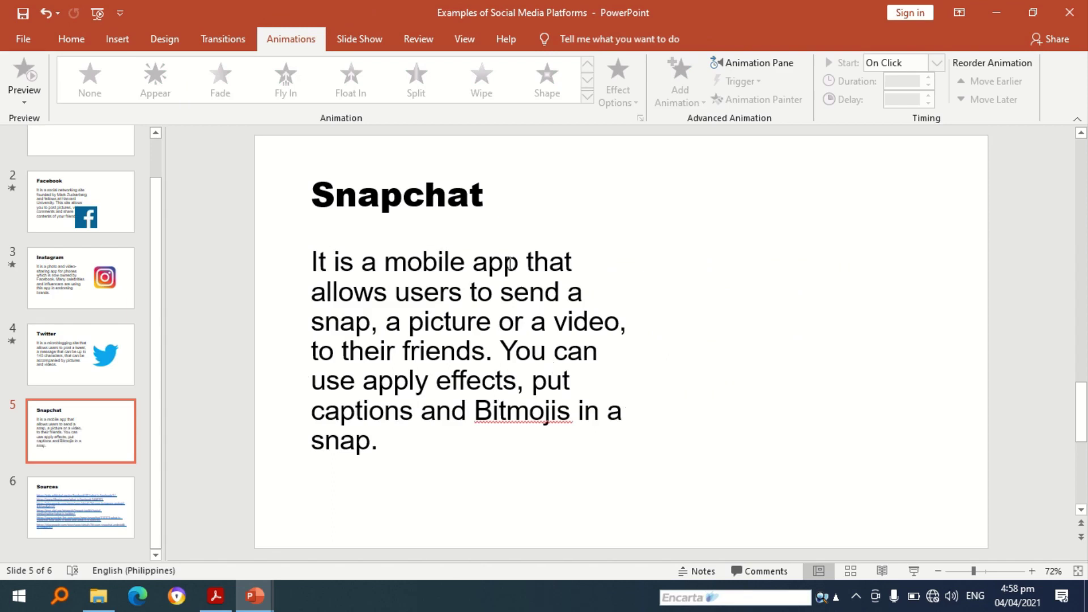
Insert the Snapchat image from the picture file chooser onto the slide
left_click(119, 39)
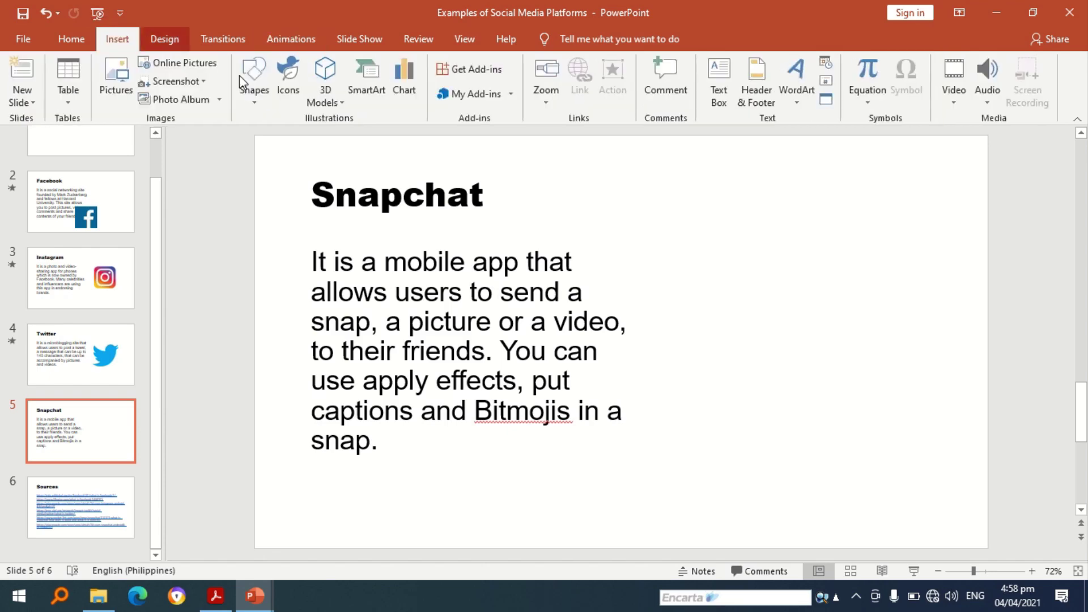
left_click(117, 78)
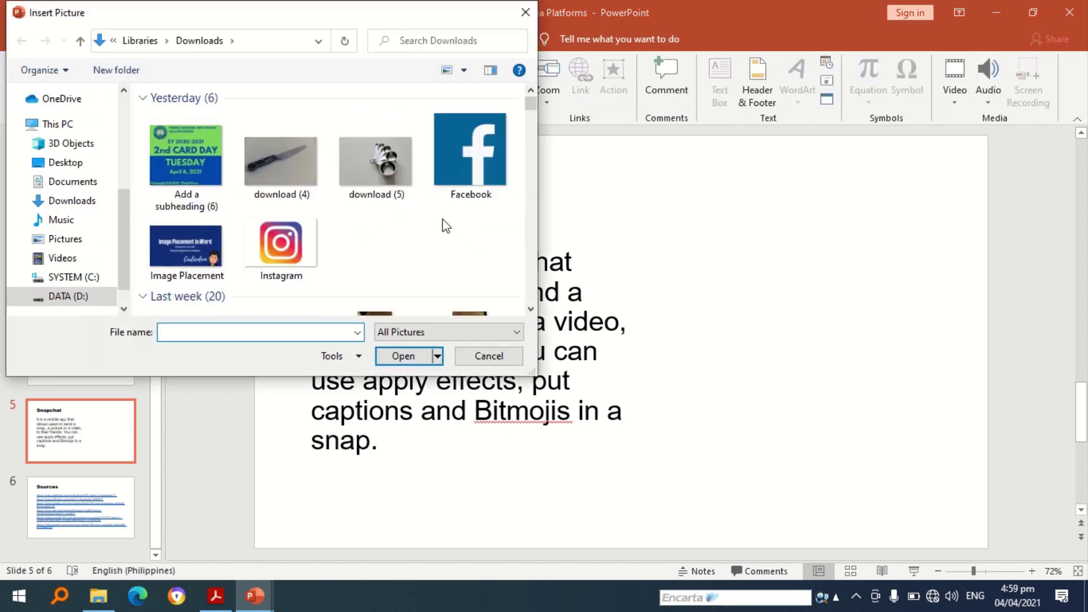
left_click(532, 309)
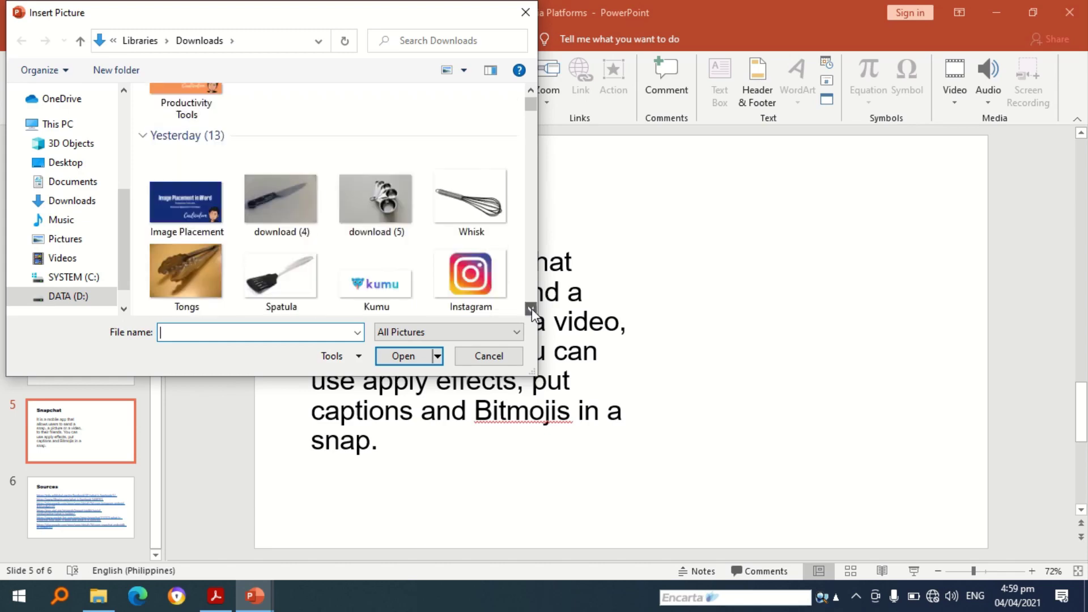
left_click(531, 308)
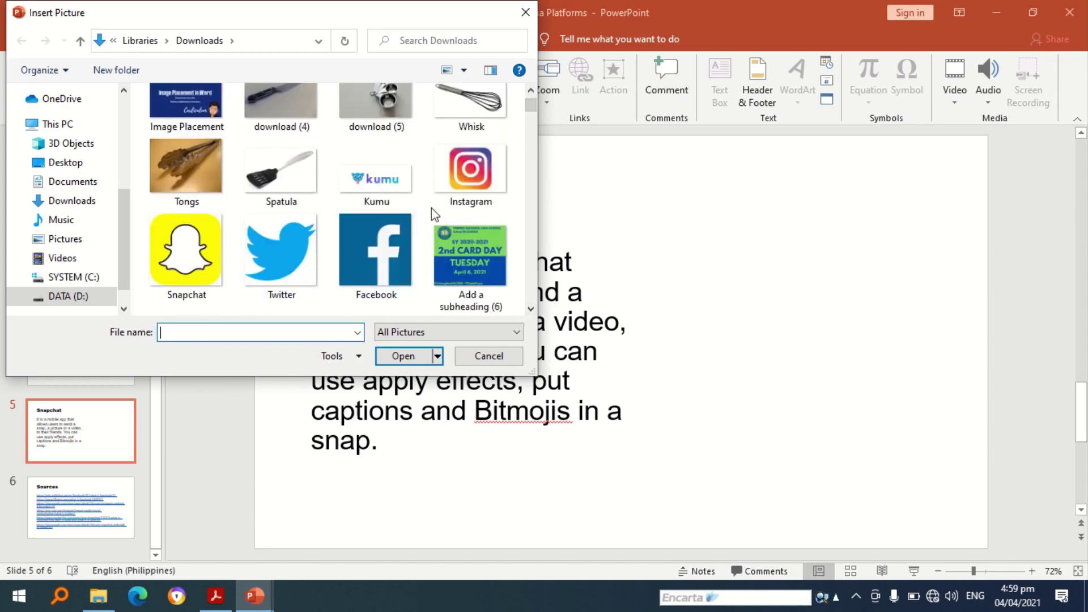
left_click(187, 269)
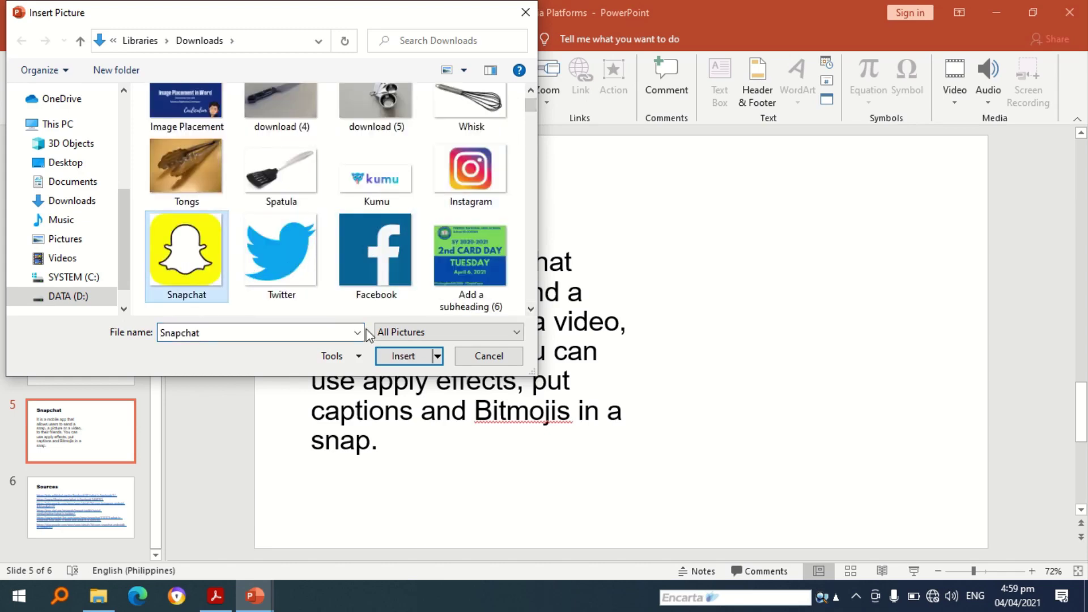
left_click(403, 355)
Enlarge the Snapchat logo to 10.82 cm and move it to the slide's right side
left_click_drag(622, 351, 801, 415)
left_click_drag(704, 340, 607, 238)
left_click_drag(757, 357, 831, 357)
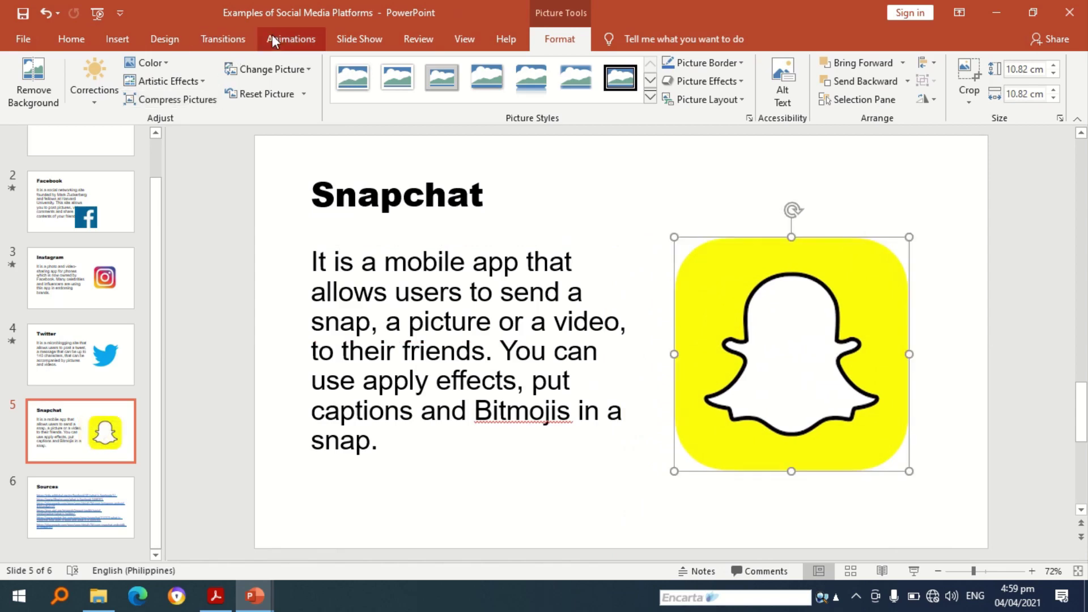
Give the Snapchat logo a Shapes motion path animation with the Square effect option
left_click(283, 46)
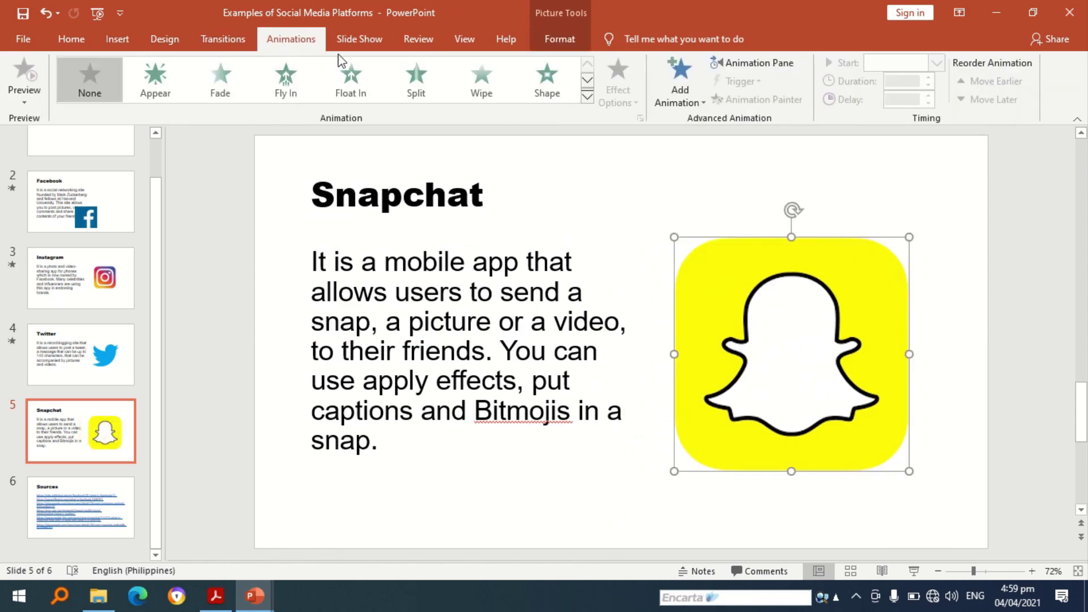
left_click(587, 96)
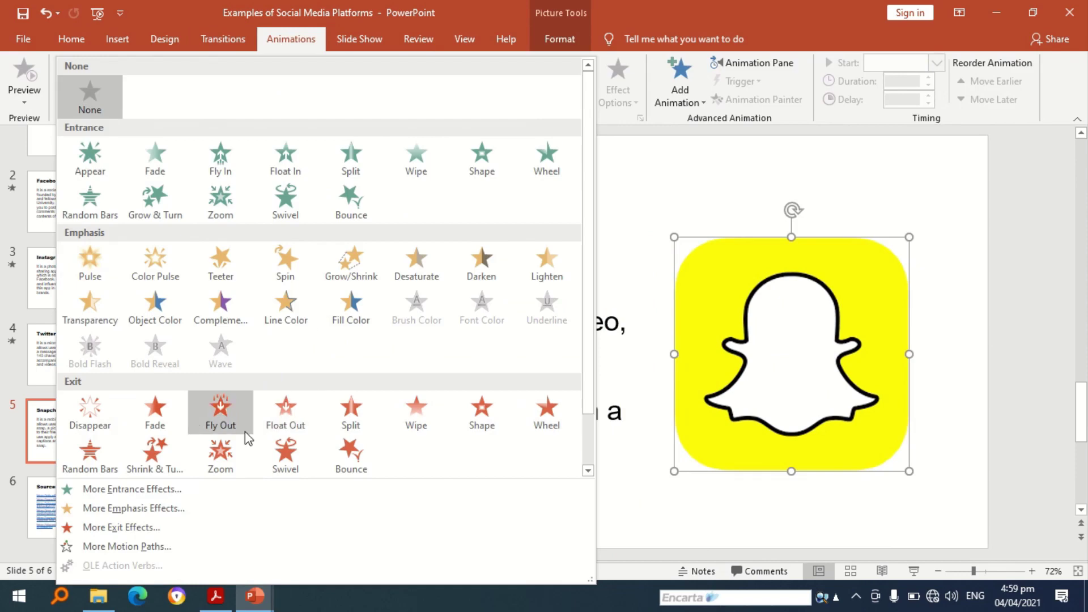
scroll(245, 431, "down", 1)
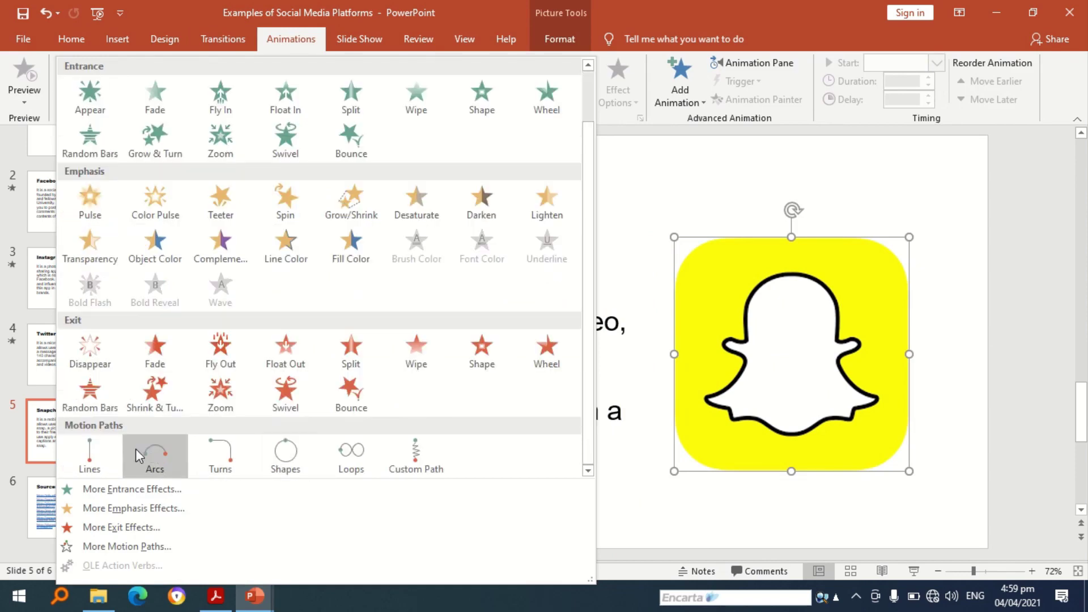
left_click(296, 458)
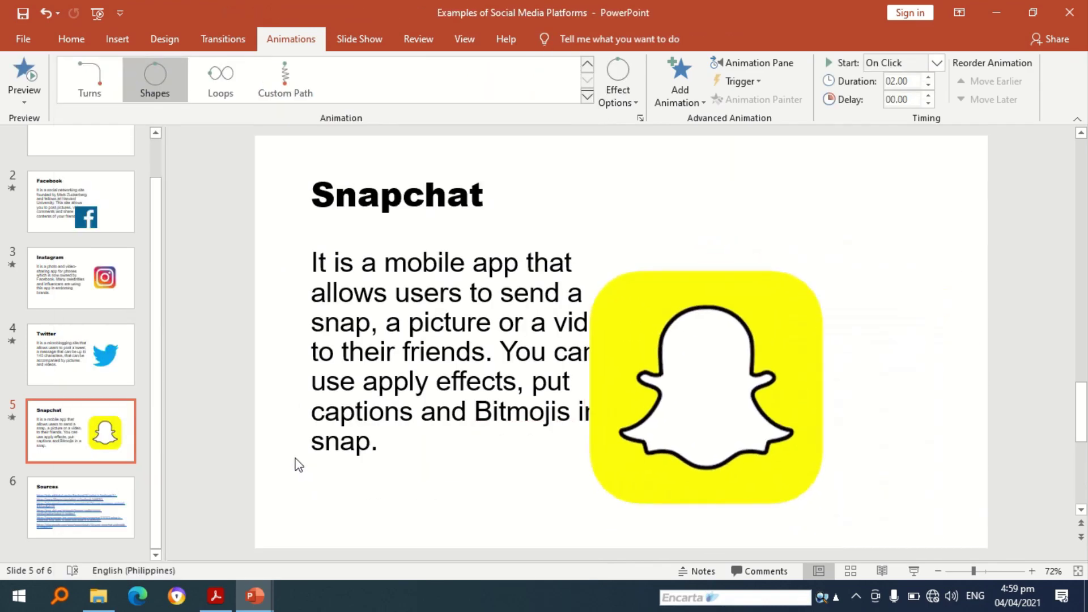
left_click(631, 101)
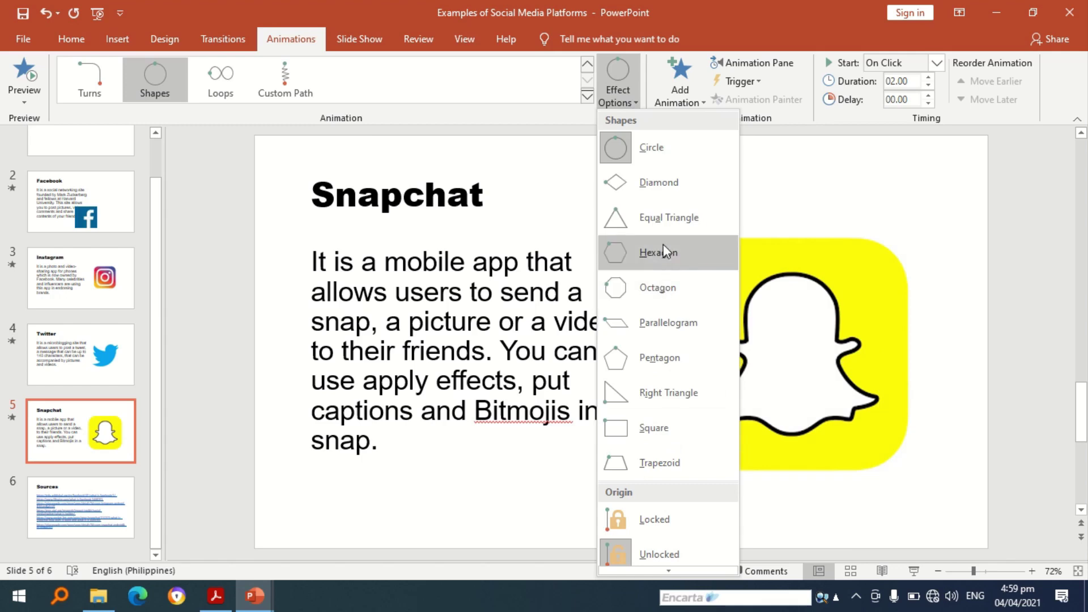
left_click(661, 428)
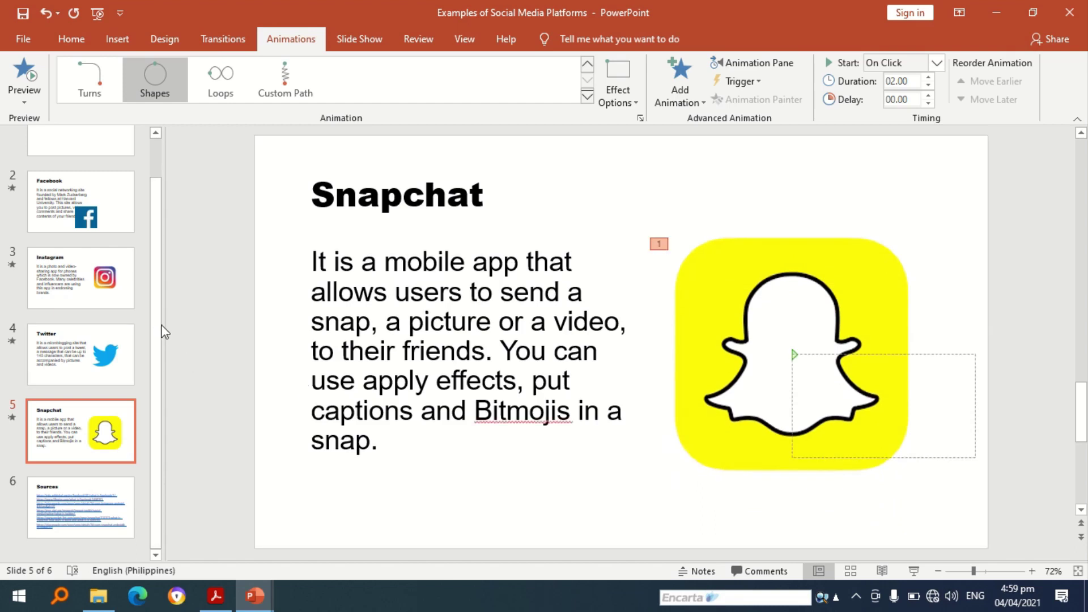
scroll(161, 325, "up", 2)
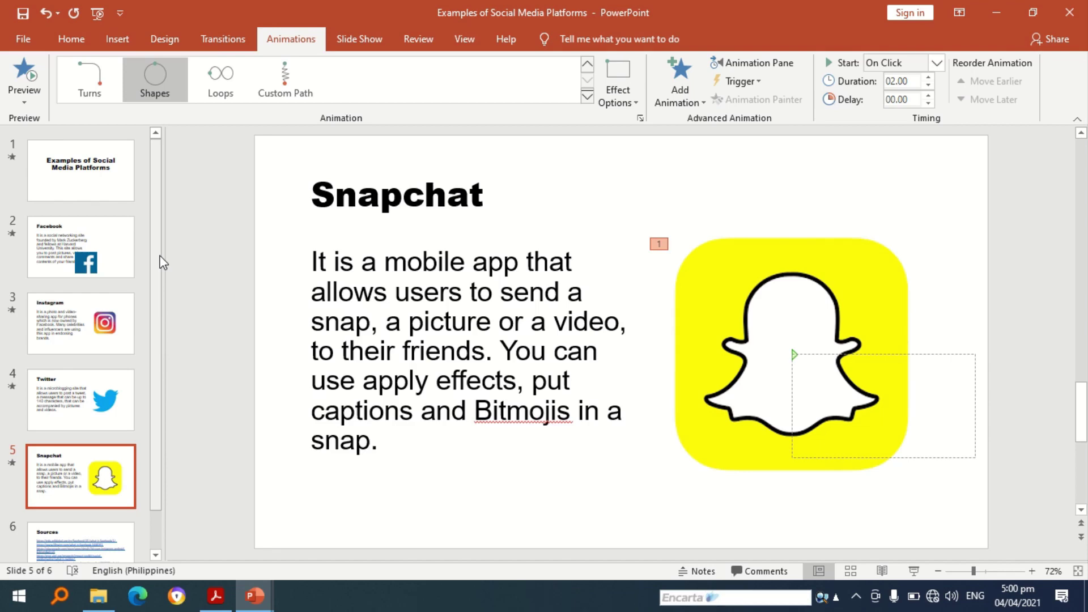
On the Facebook slide, try a Down Right direction for the logo's Turns path, then undo it
left_click(102, 273)
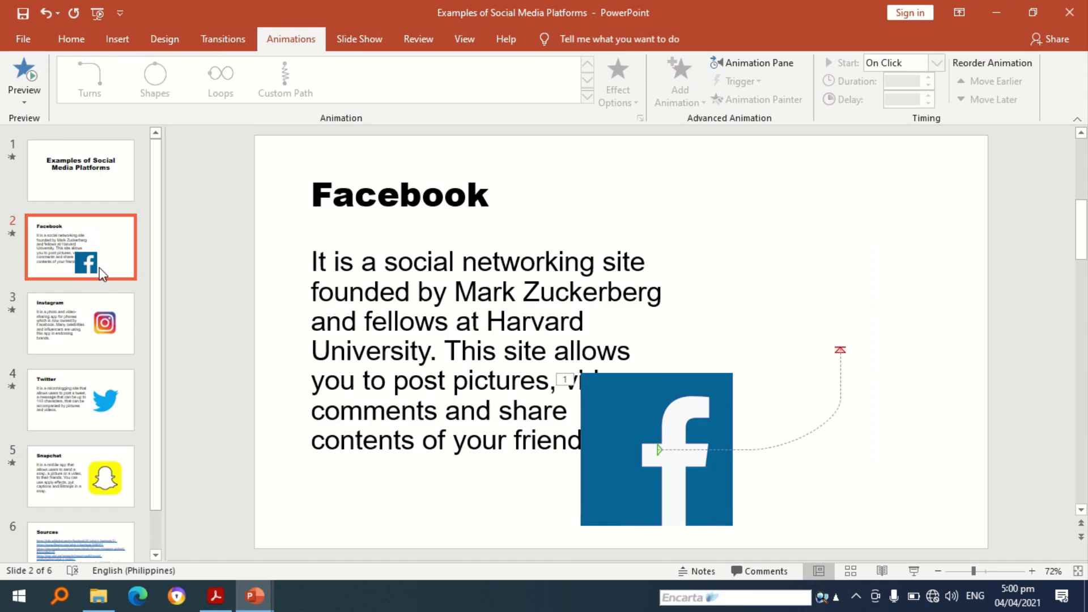
left_click(653, 454)
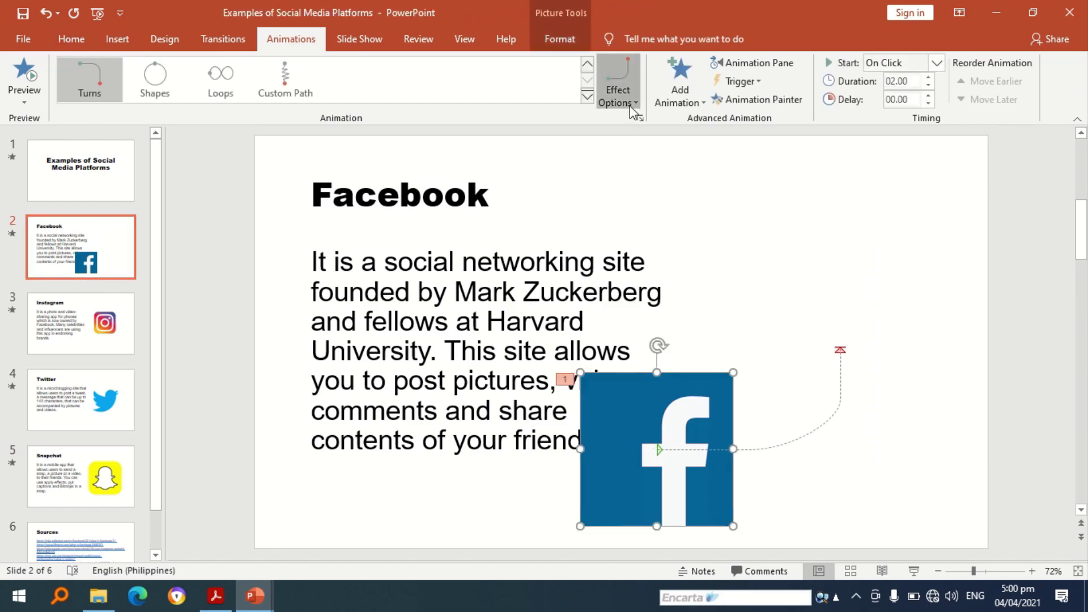
left_click(631, 105)
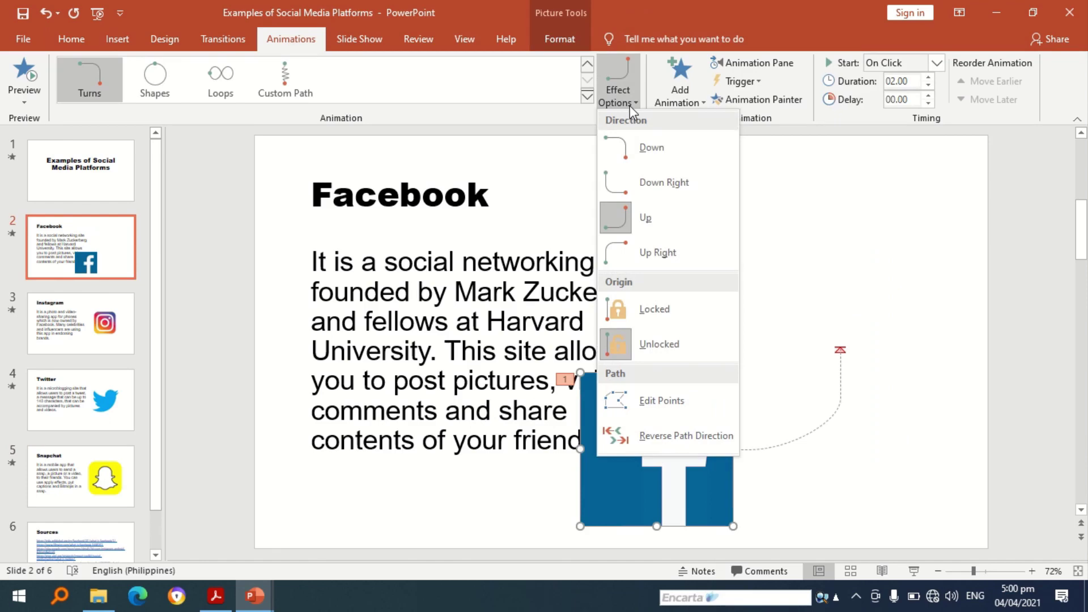
left_click(662, 188)
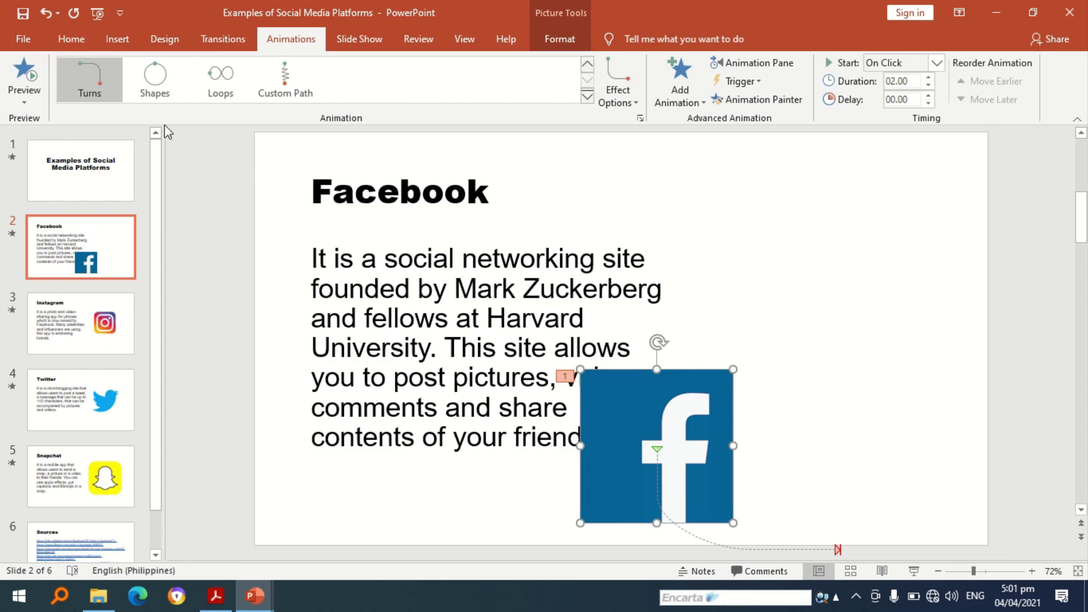
left_click(46, 13)
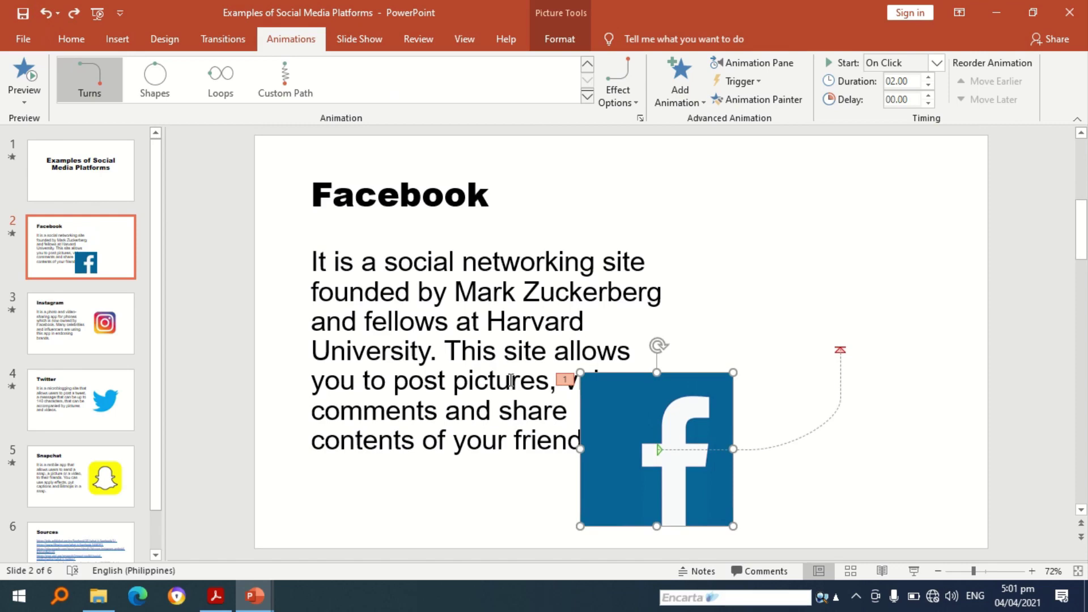
Save the presentation and go back to the 'Examples of Social Media Platforms' title slide
left_click(22, 14)
left_click(100, 171)
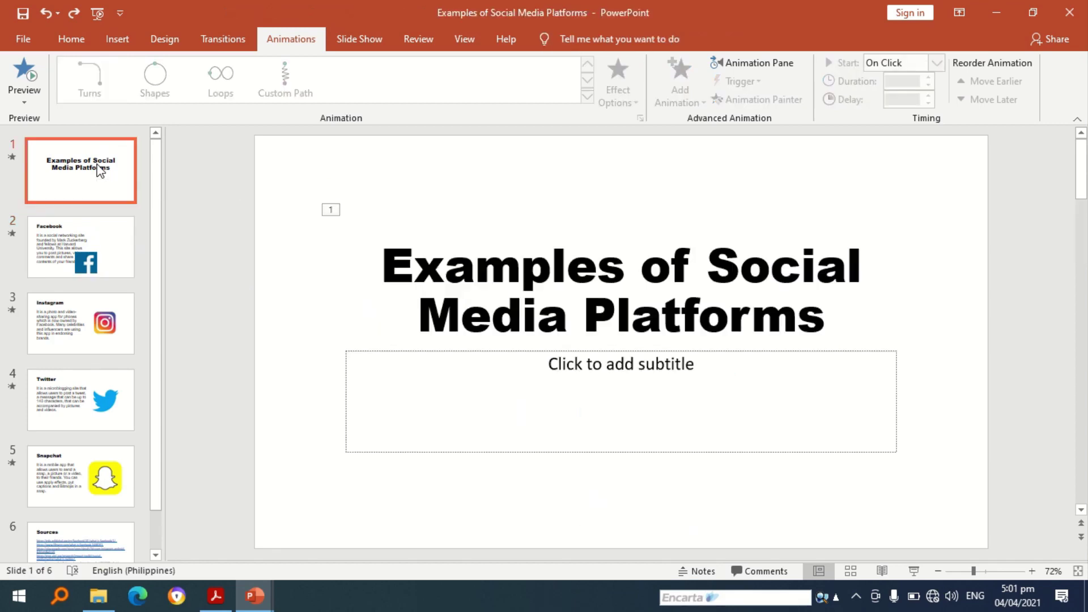